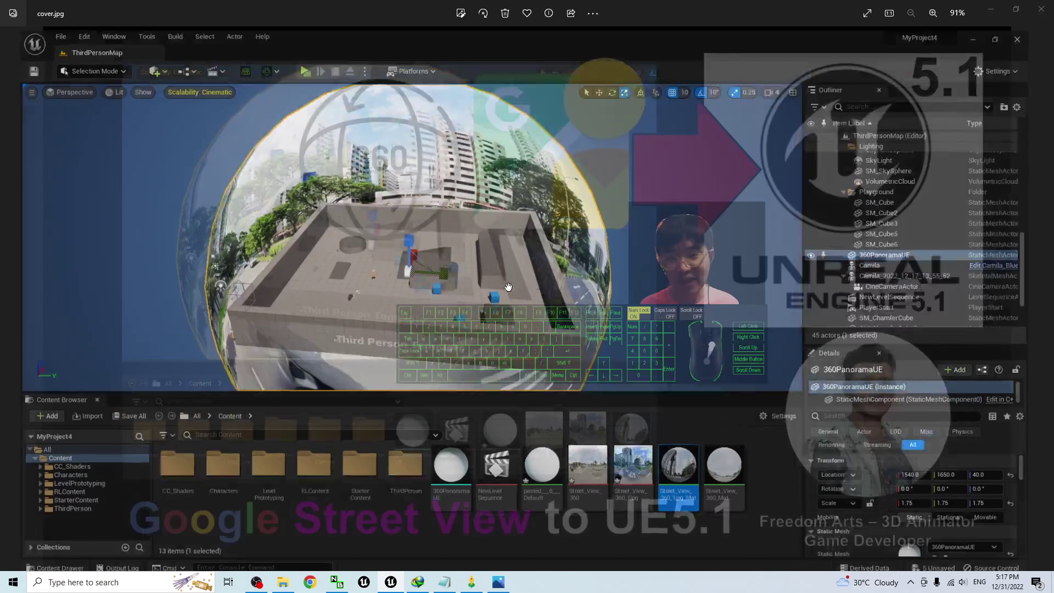
Step: Bring the Unreal editor forward and fly the viewport toward the ThirdPersonMap level
left_click(1041, 9)
right_click_drag(587, 276, 574, 272)
key("w")
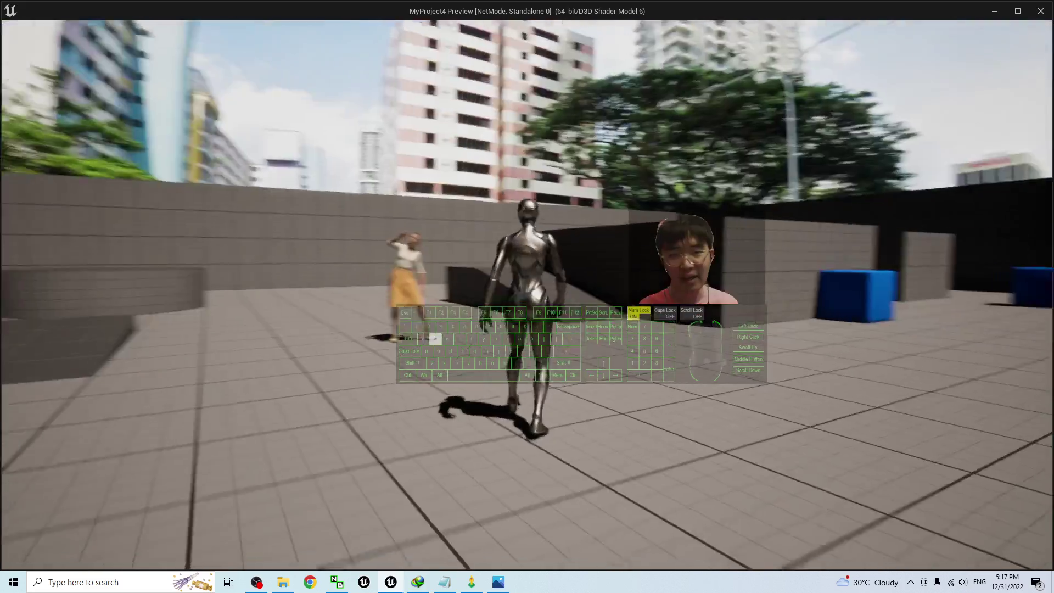
key("w")
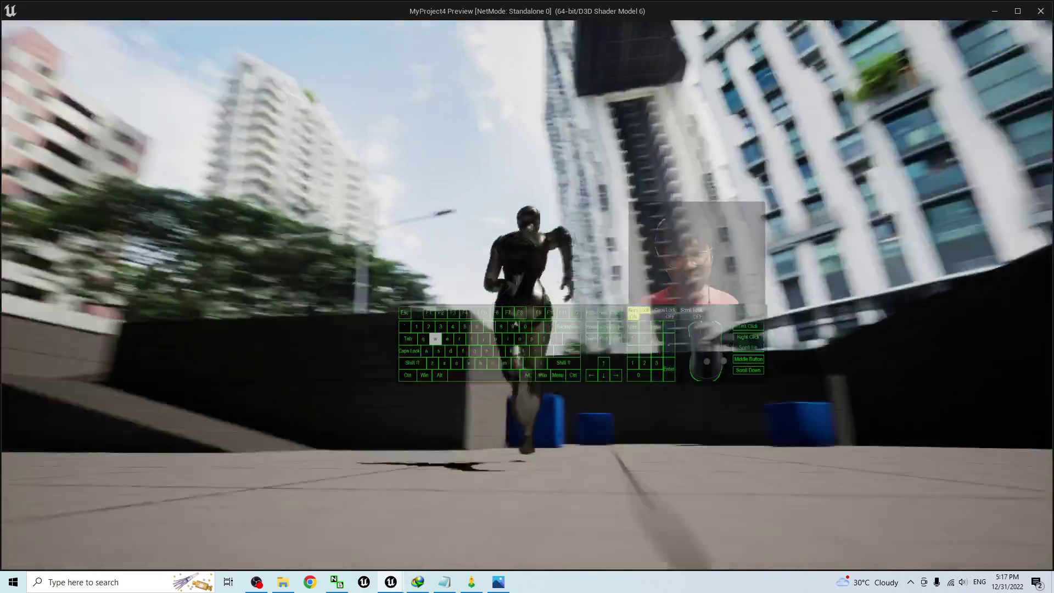
key("d")
key("space")
key("a")
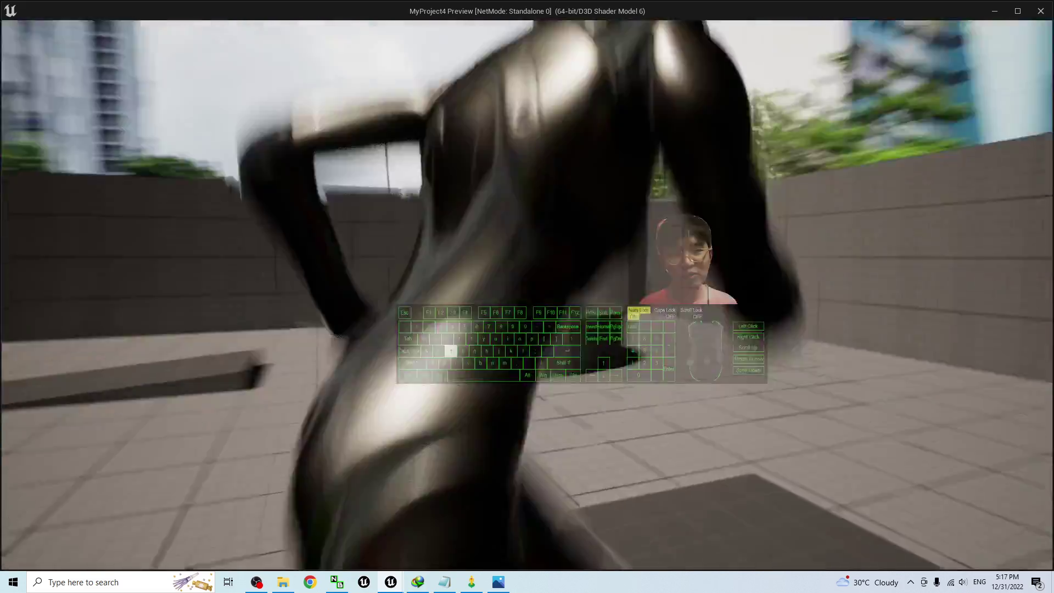
key("w")
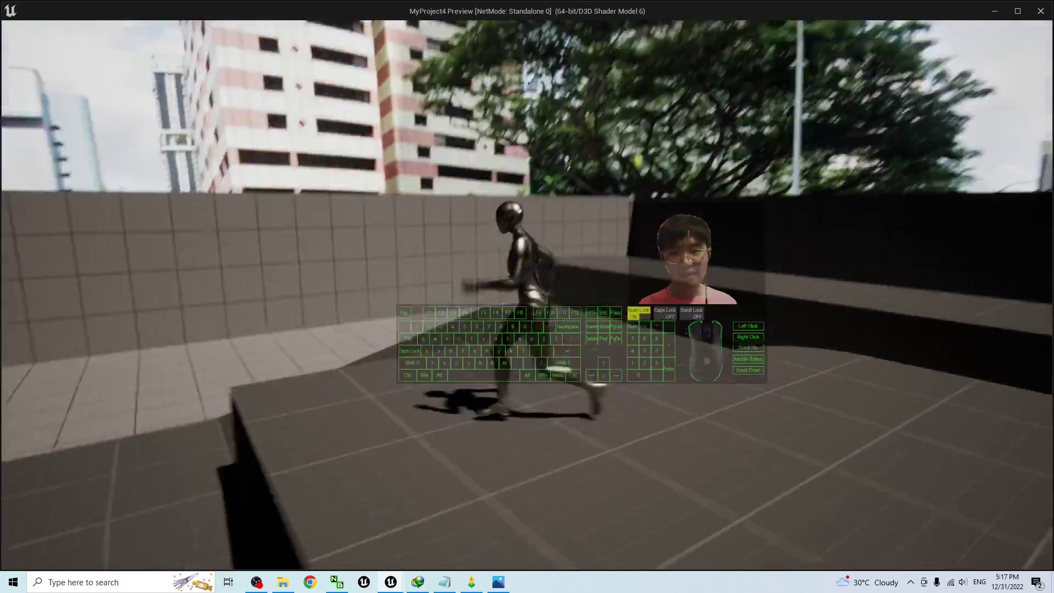
key("d")
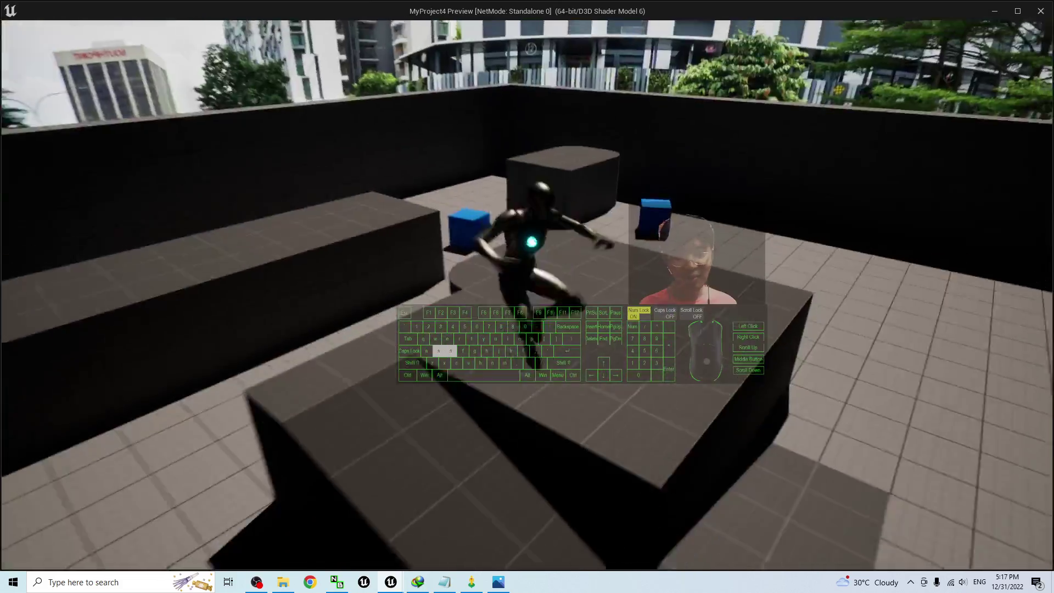
key("w")
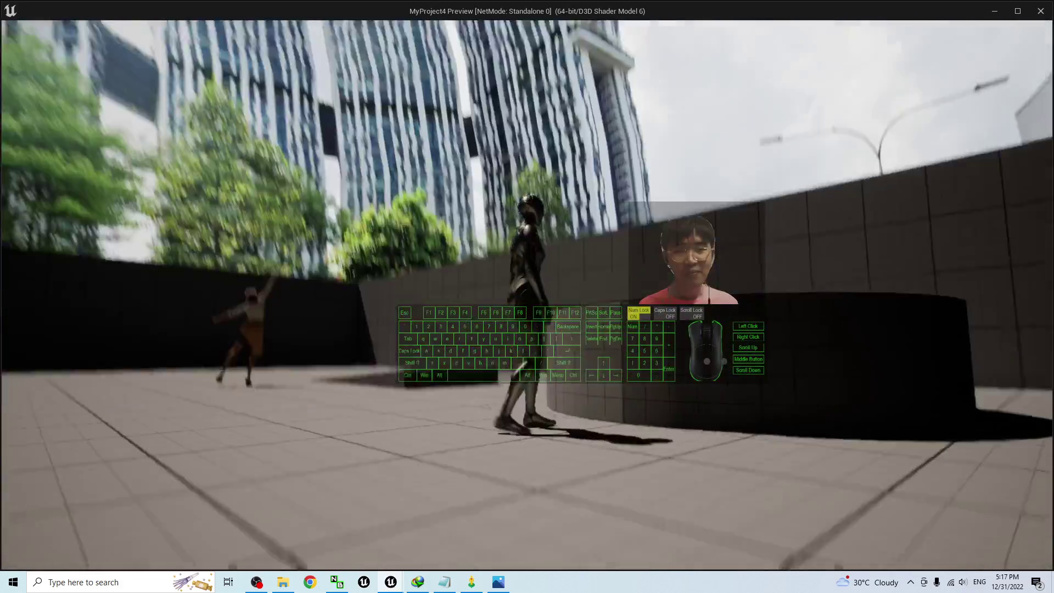
key("w")
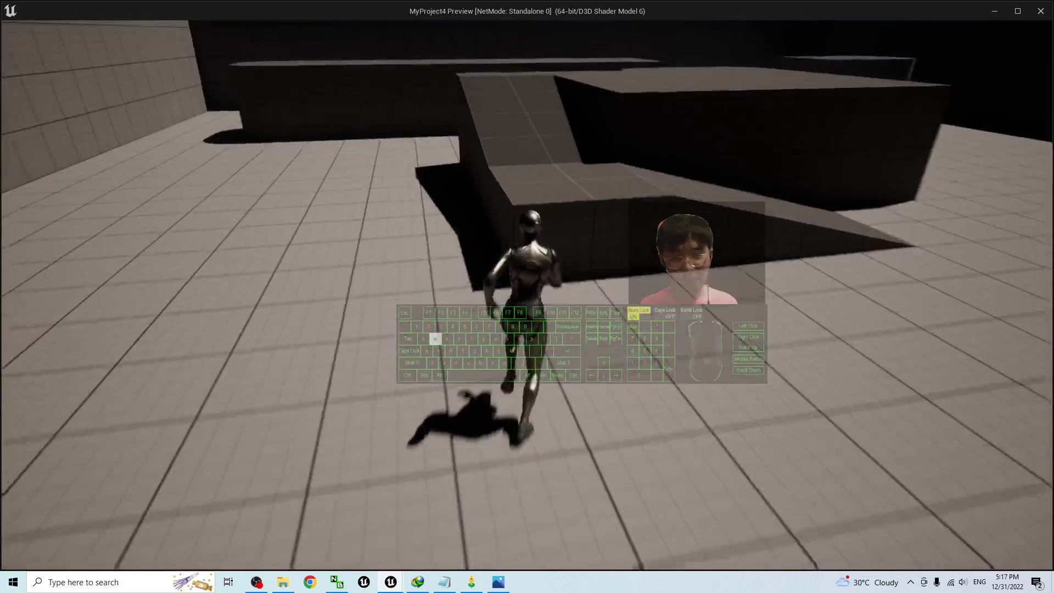
key("Escape")
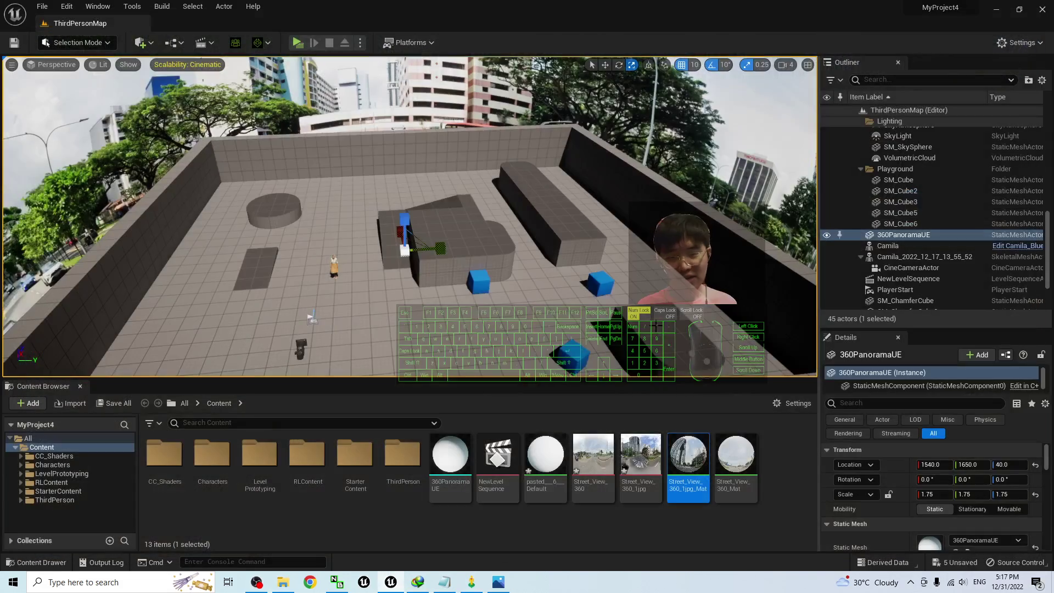
Step: Fly back to view the panorama sphere, then close Unreal, saving the selected Street_View_360 asset
key("s")
right_click_drag(620, 294, 620, 294)
key("d")
key("s")
key("w")
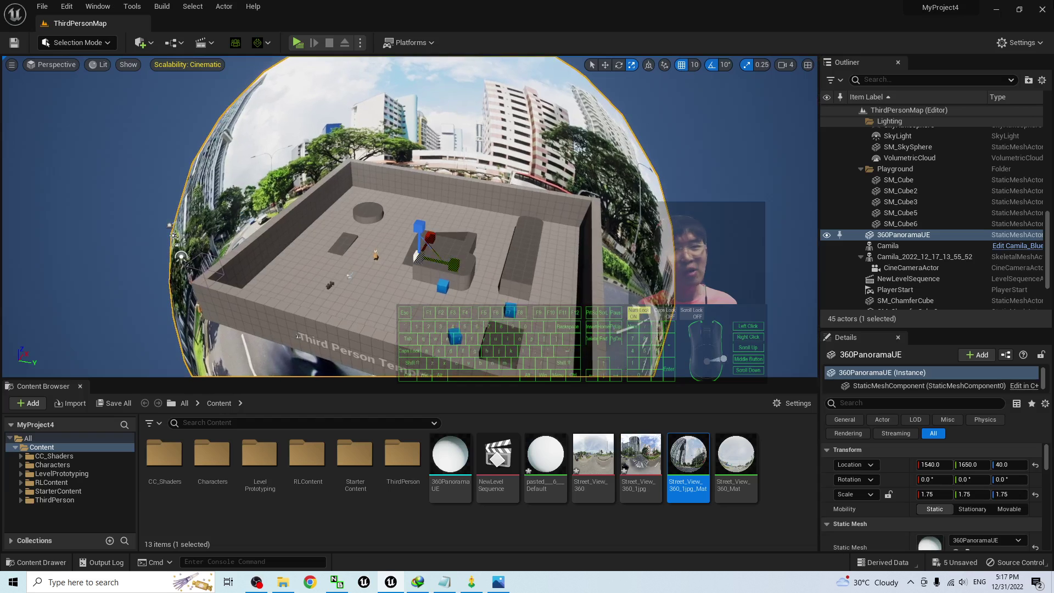
left_click(1041, 10)
left_click(560, 414)
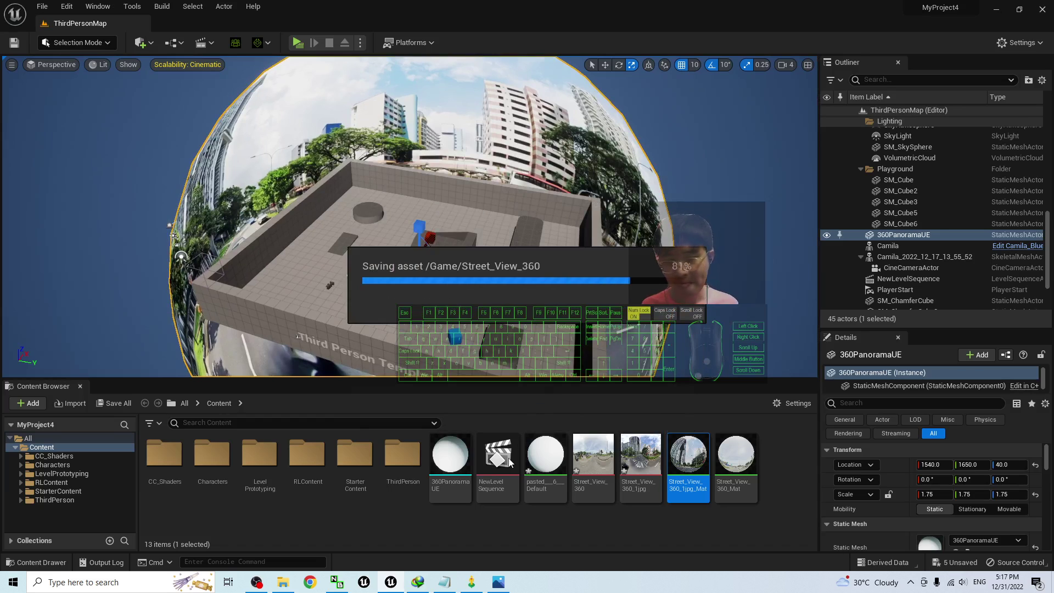
Step: In the Notepad notes, select the 360PanoramaUE.FBX download link, then minimize Photos
left_click(444, 582)
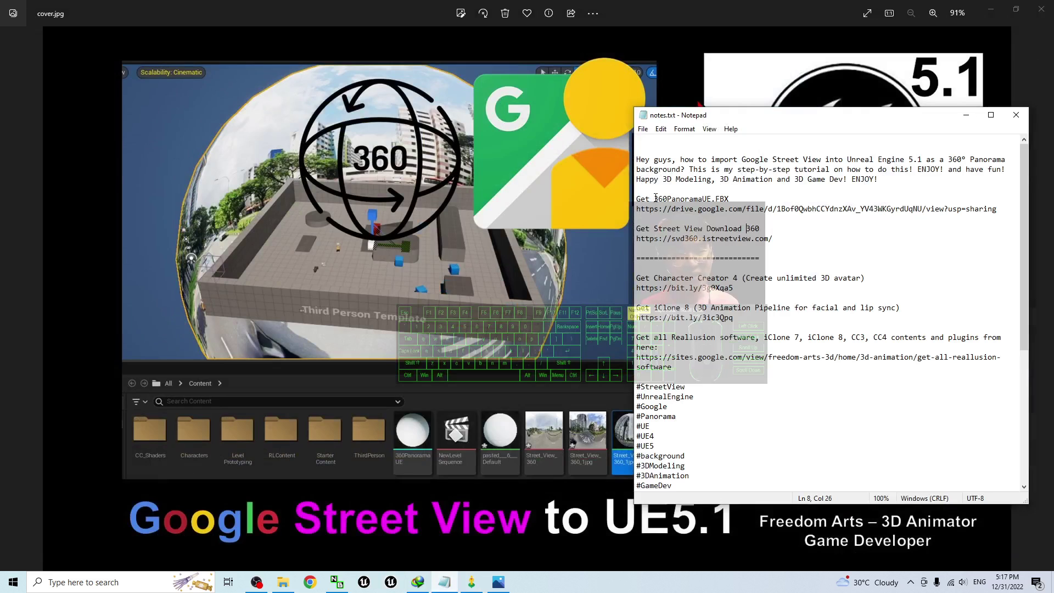
left_click(659, 199)
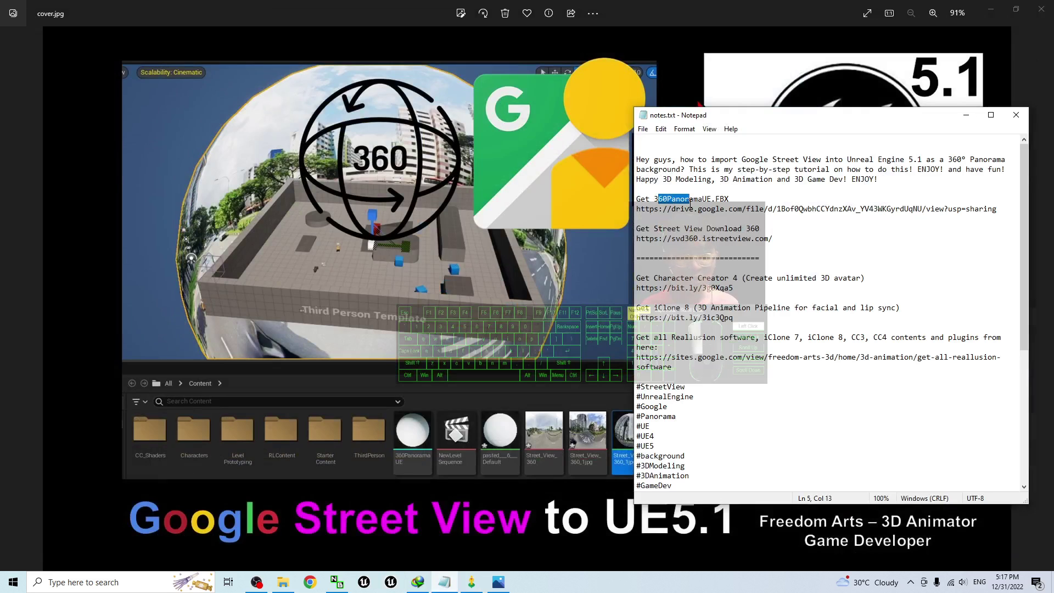
left_click(711, 200)
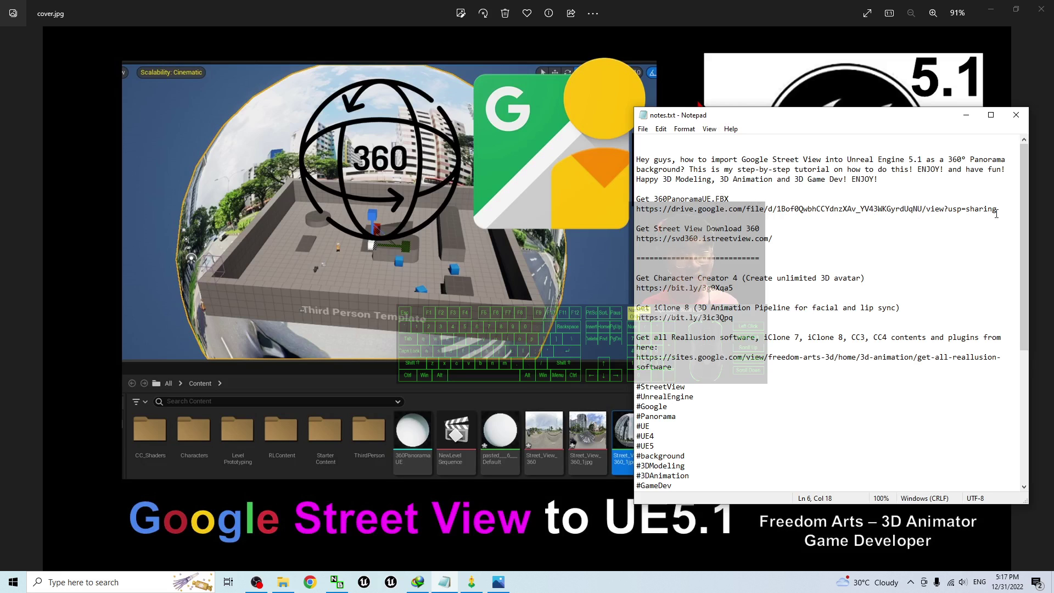
left_click_drag(997, 210, 656, 200)
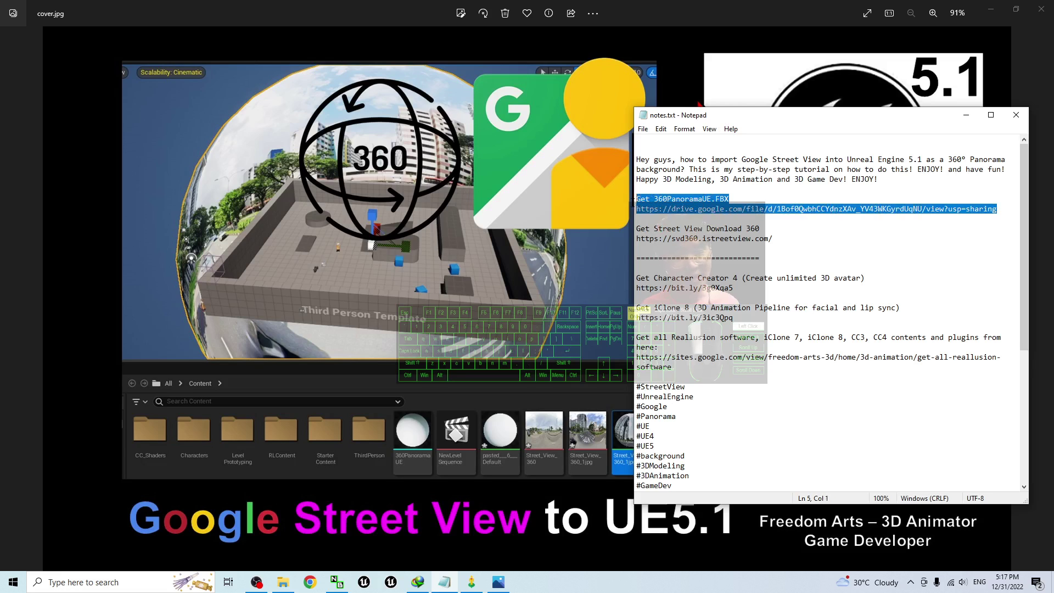
left_click(637, 219)
left_click(991, 7)
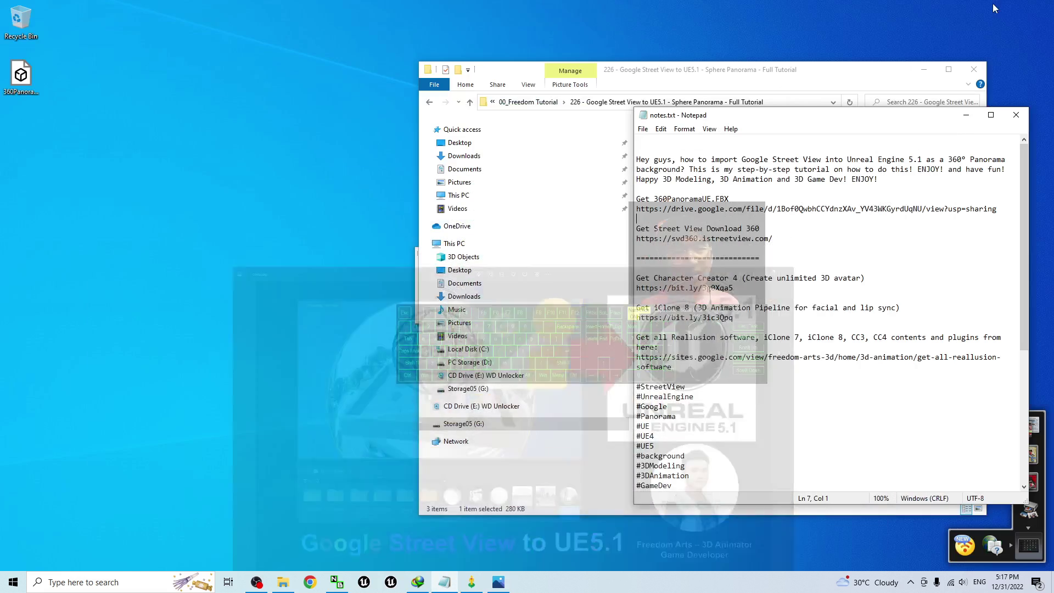
Step: Minimize Explorer, decline the IDM prompt, and inspect 360PanoramaUE.FBX in 3D Viewer before closing it
left_click(922, 72)
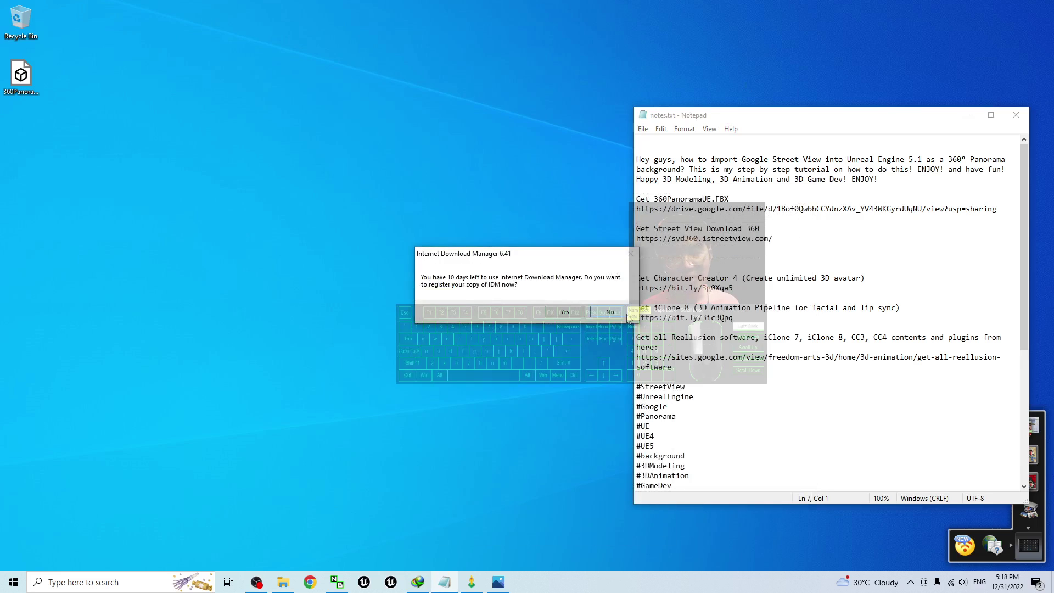
left_click(610, 312)
left_click(22, 81)
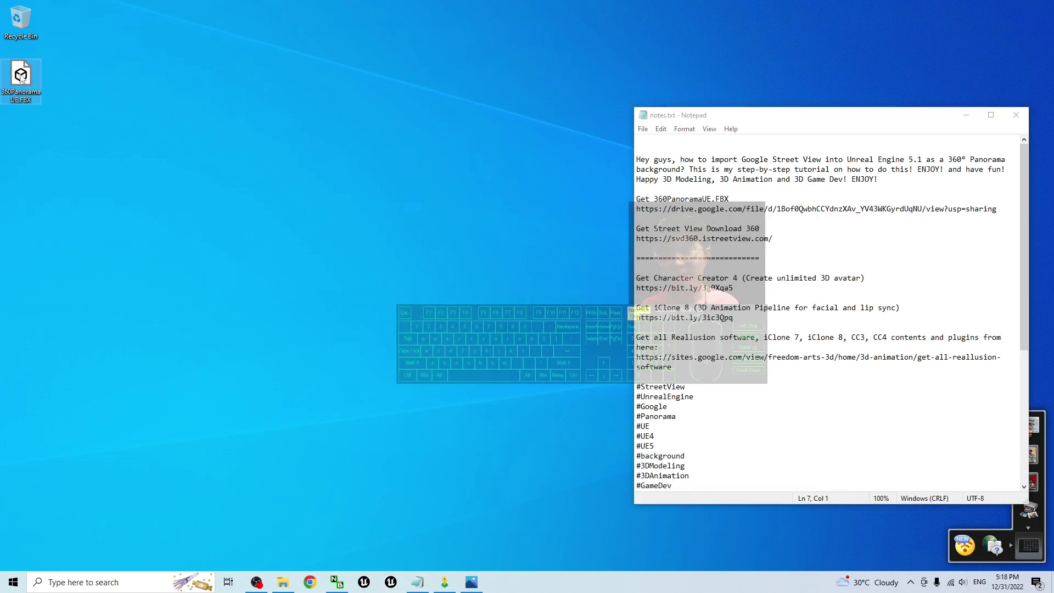
double_click(21, 79)
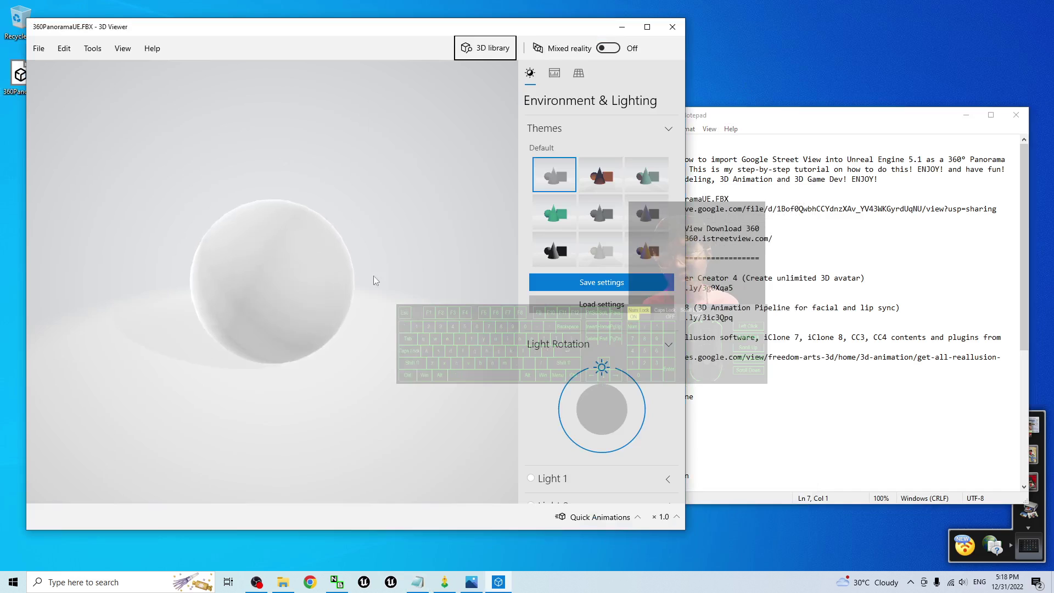
mouse_move(262, 294)
left_mouse_down()
mouse_move(282, 318)
mouse_move(283, 293)
left_mouse_up()
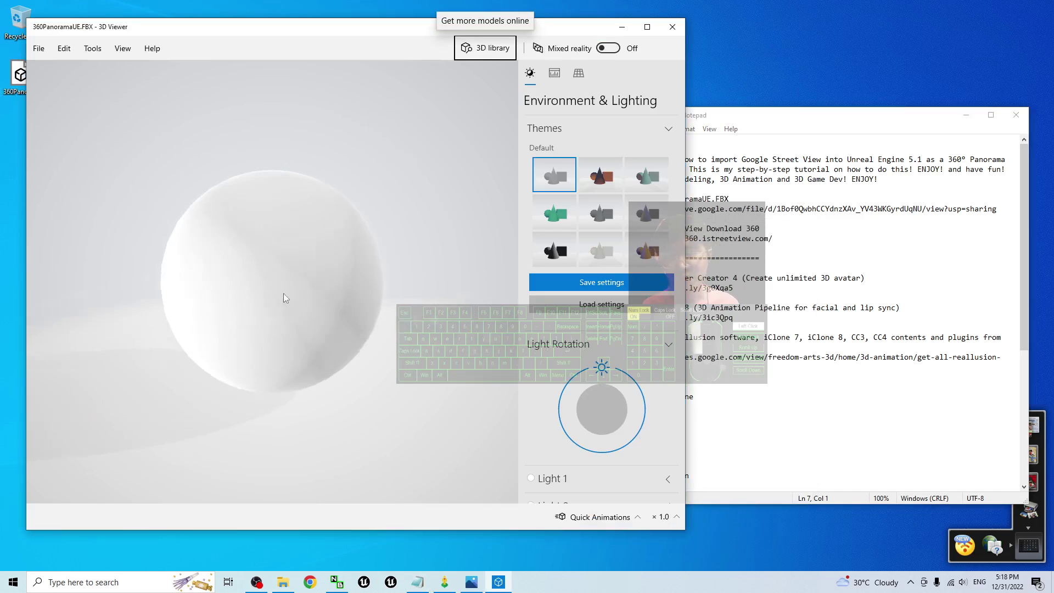
left_click(672, 27)
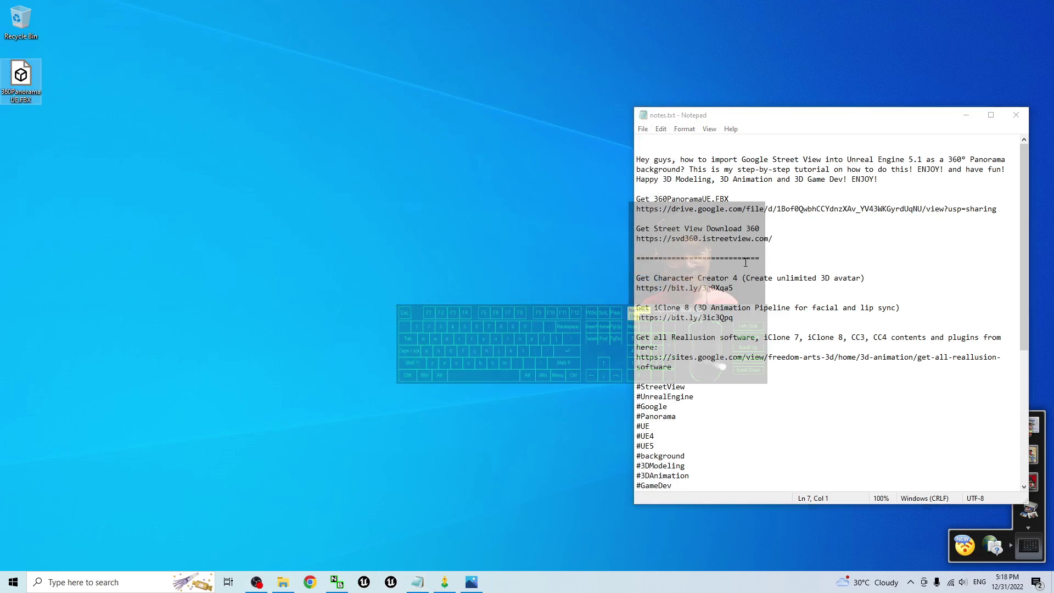
Step: Select the Street View Download 360 name and its svd360 link in the notes
left_click(686, 297)
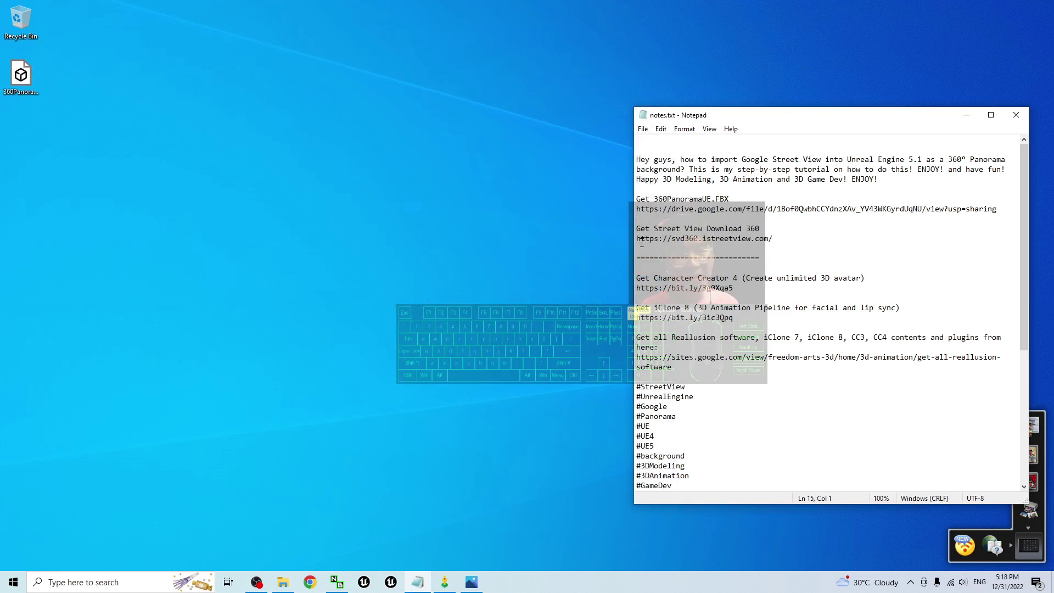
mouse_move(637, 241)
left_mouse_down()
mouse_move(777, 240)
mouse_move(638, 236)
left_mouse_up()
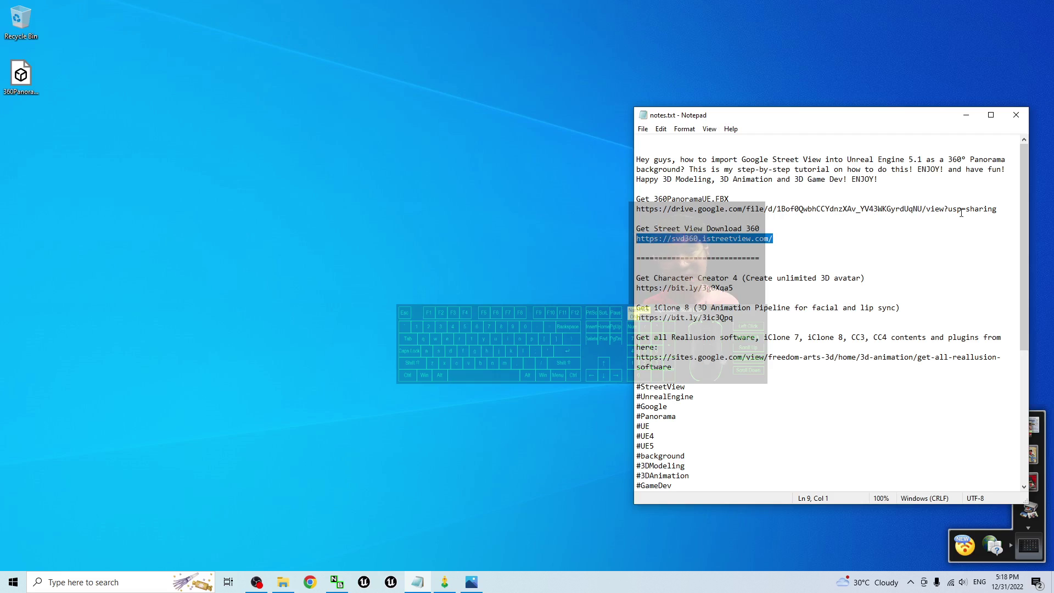
left_click_drag(809, 238, 637, 240)
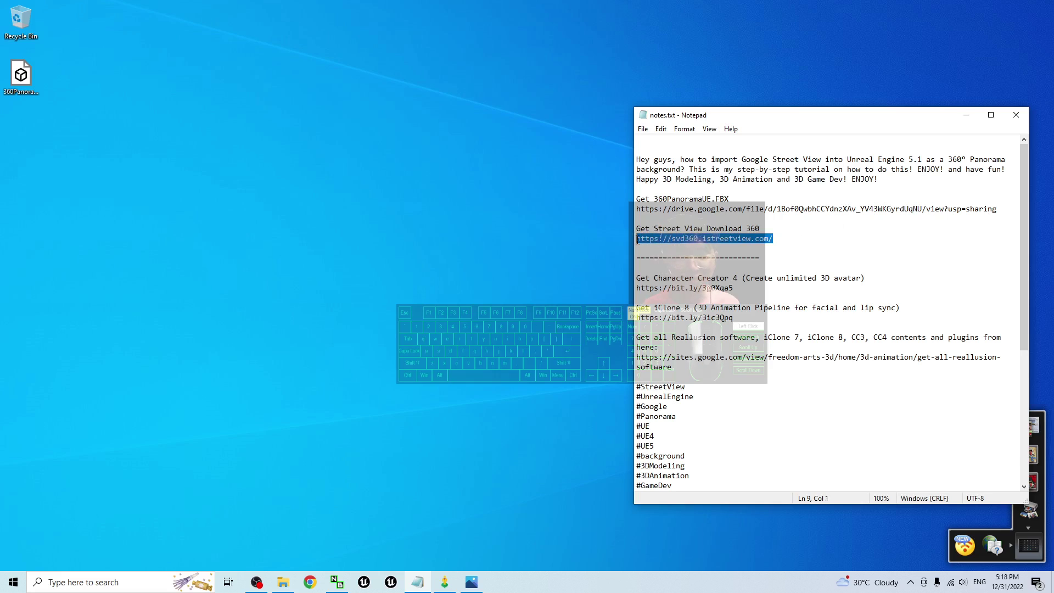
left_click(290, 449)
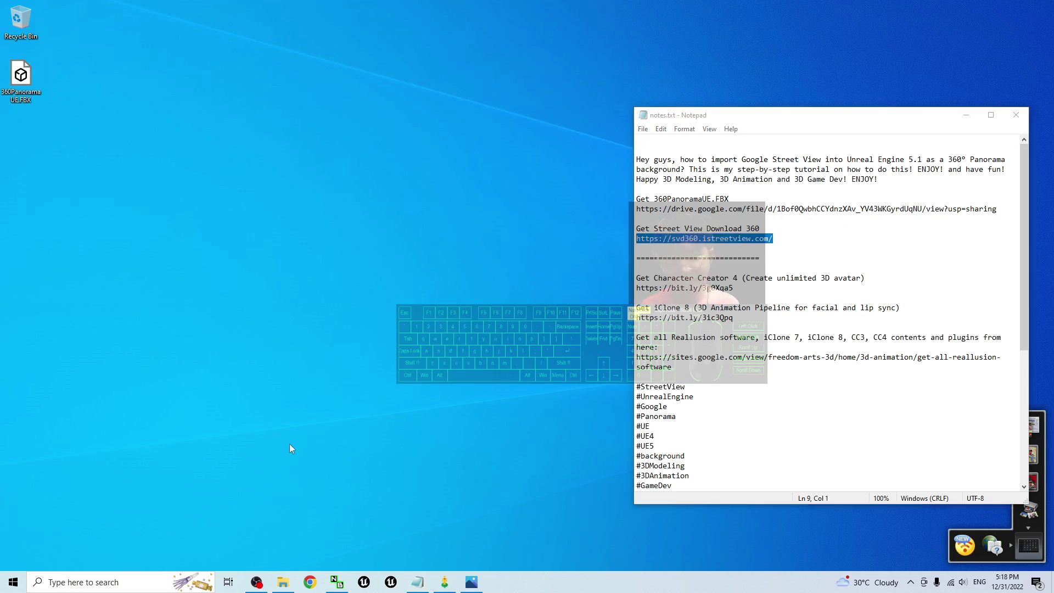
left_click(663, 239)
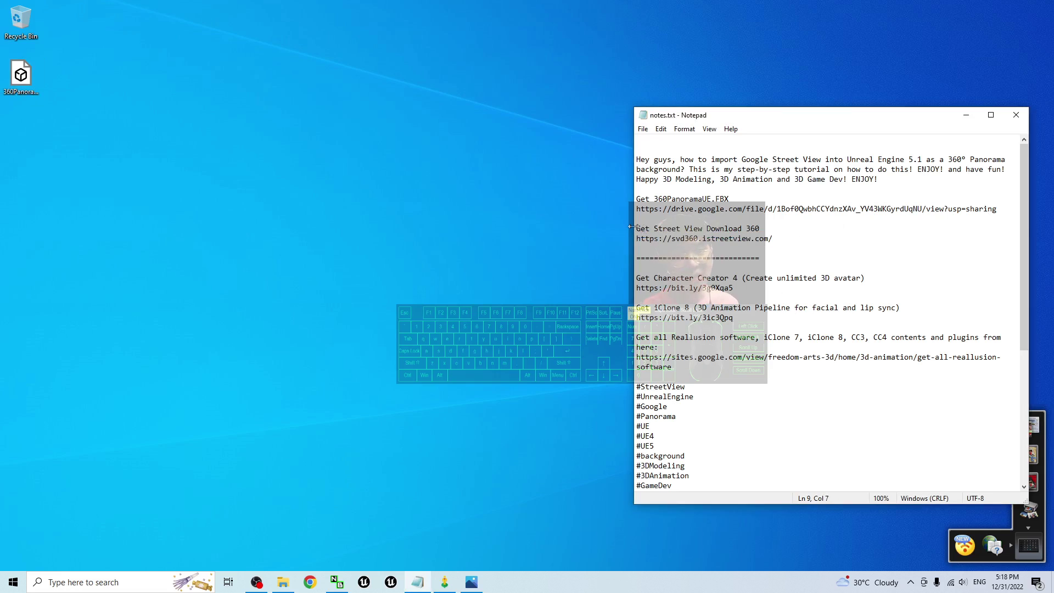
left_click(637, 229)
left_click_drag(653, 231, 763, 230)
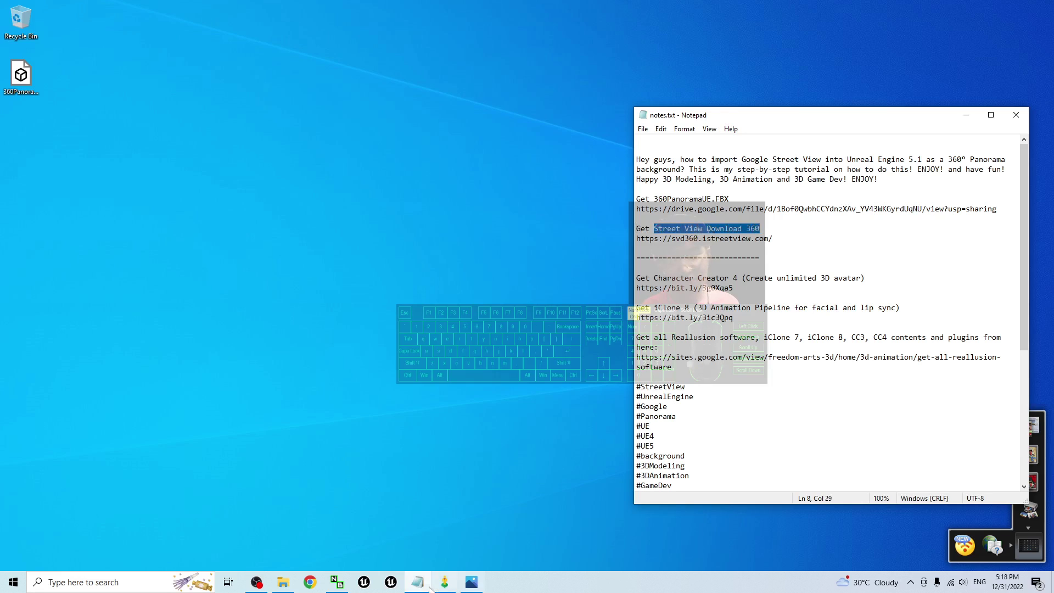
Step: Move the Street View Download 360 window left, minimize Notepad, and close the downloader
left_click(445, 581)
left_click_drag(516, 104, 432, 119)
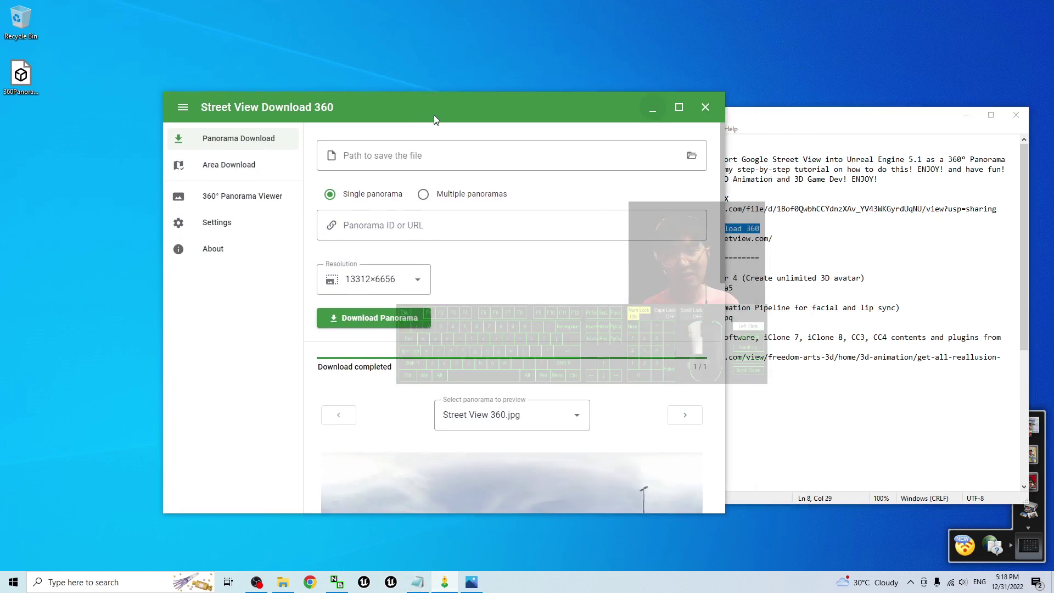
left_click(840, 258)
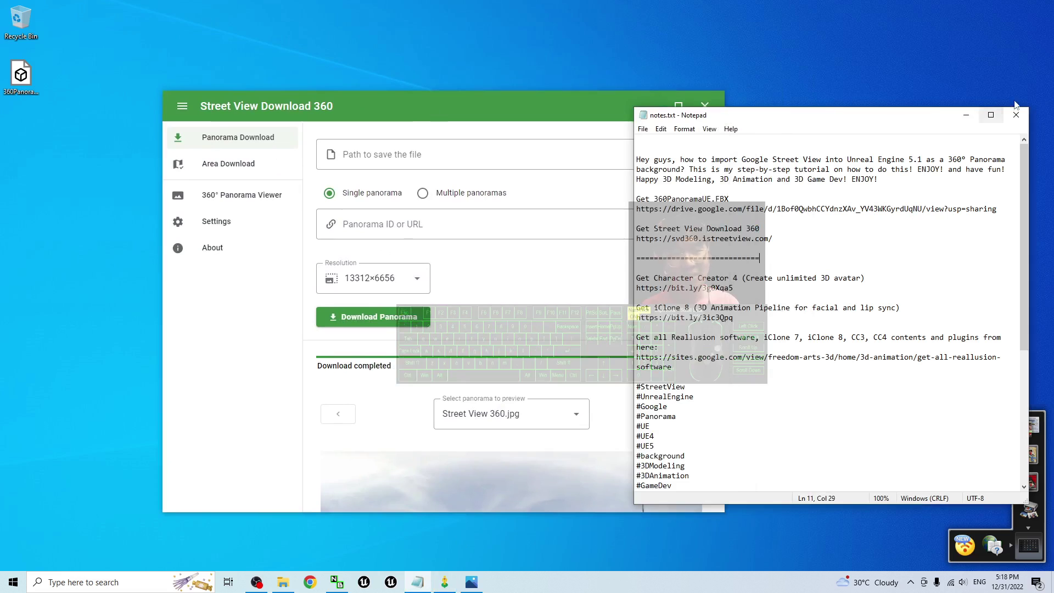
left_click(966, 114)
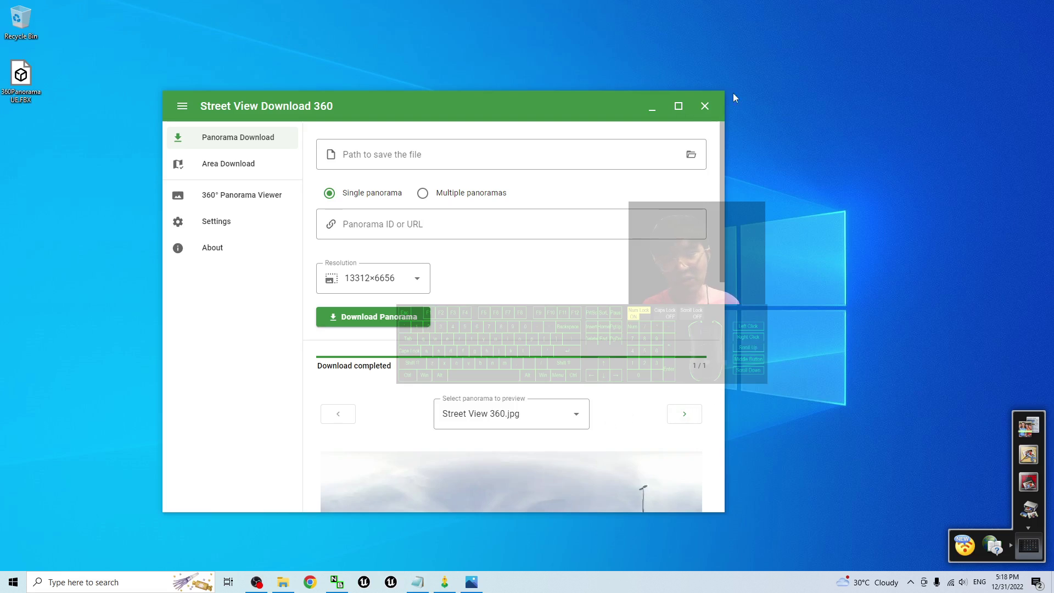
left_click(704, 106)
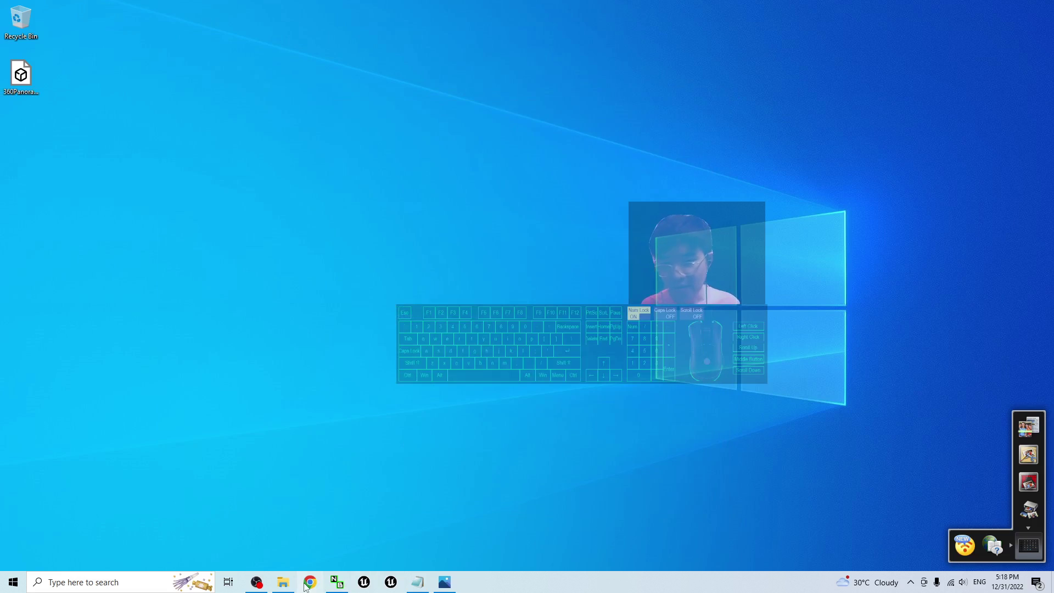
Step: Launch Chrome with the chosen profile and open Google Maps
left_click(310, 583)
left_click(530, 331)
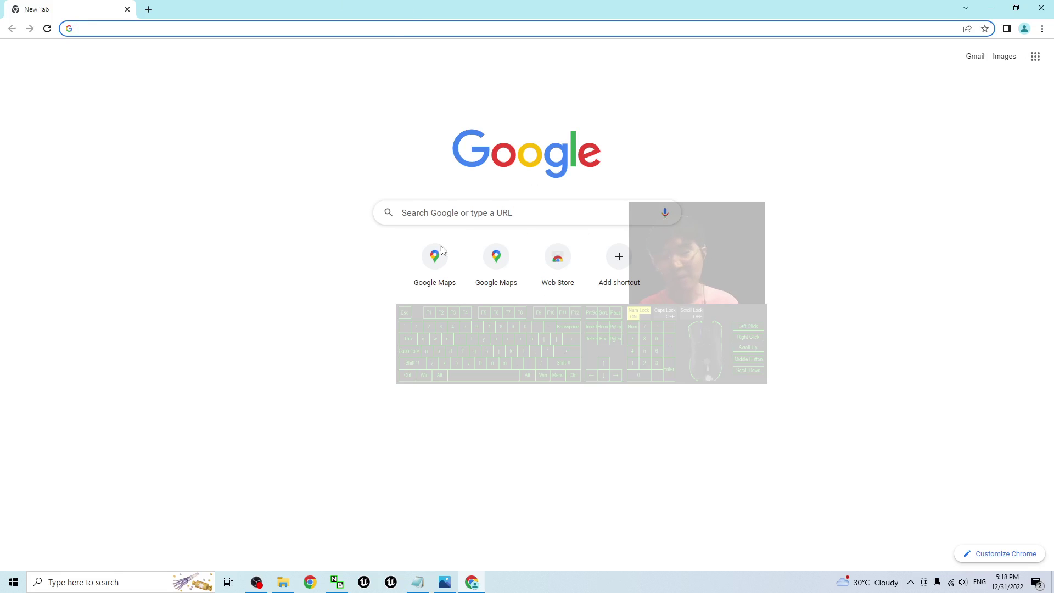
left_click(417, 582)
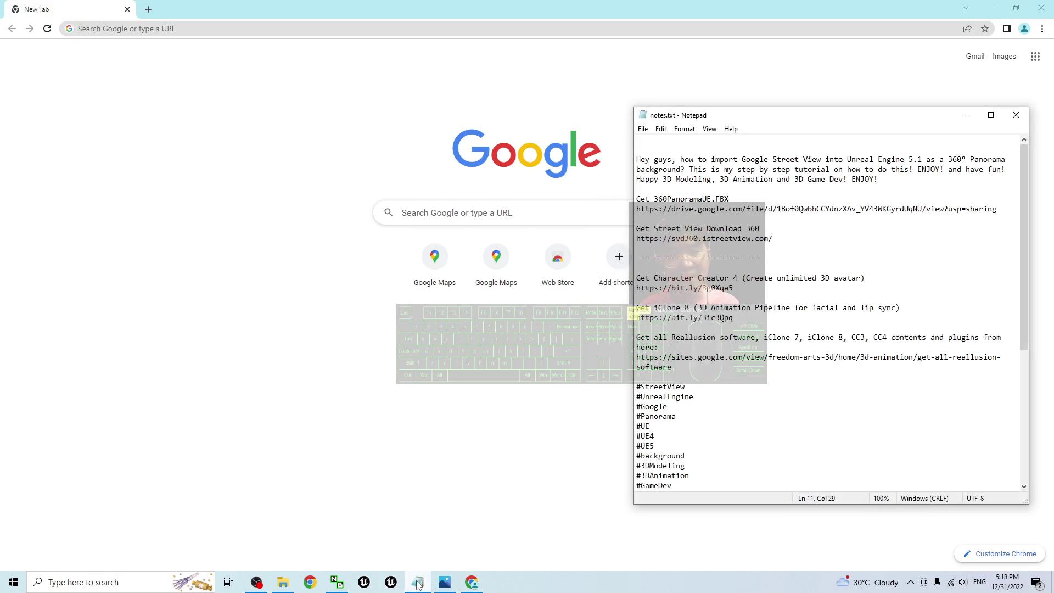
key("alt+Tab")
left_click(211, 30)
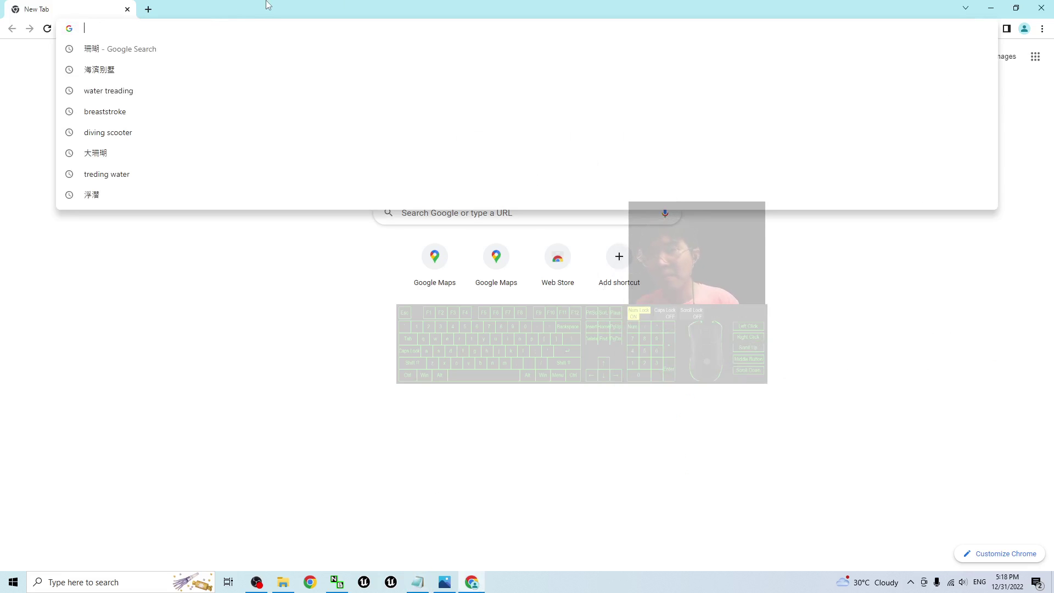
type("maps.google.com")
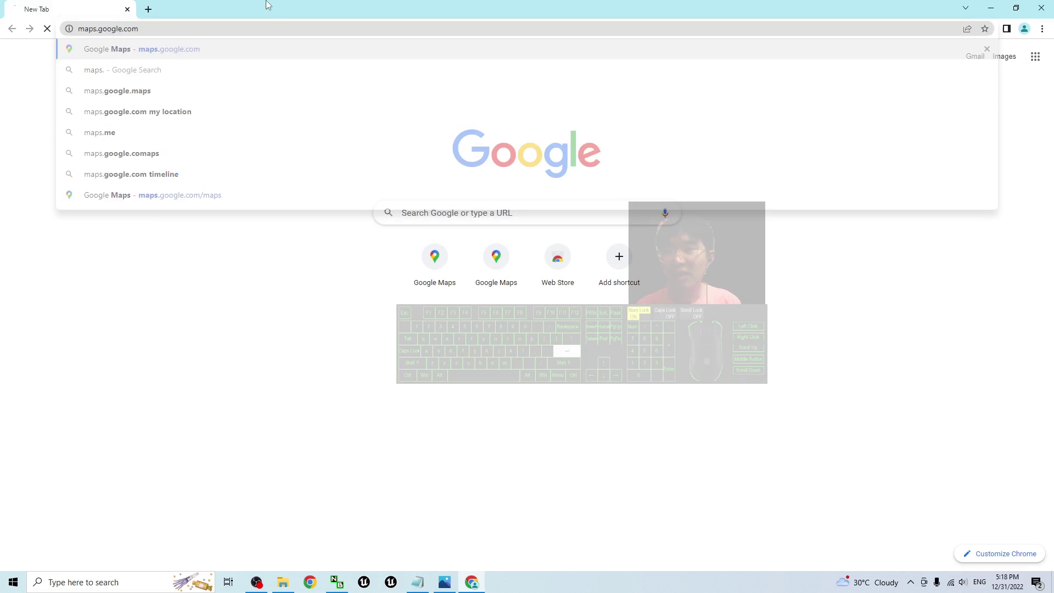
key("Return")
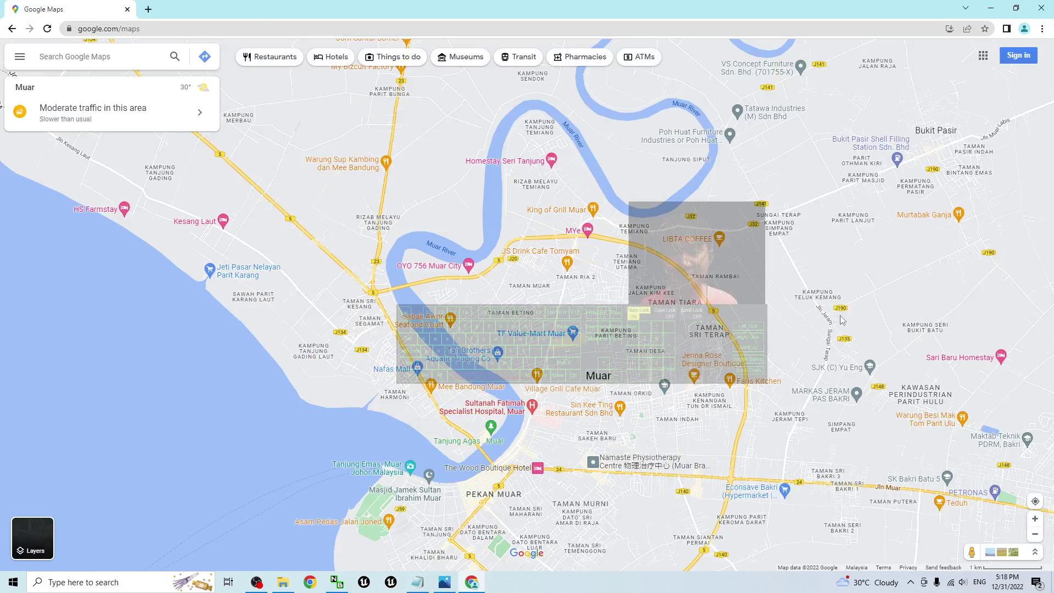
Step: Pan and zoom the map to Tiong Bahru in central Singapore
scroll(826, 318, "down", 6)
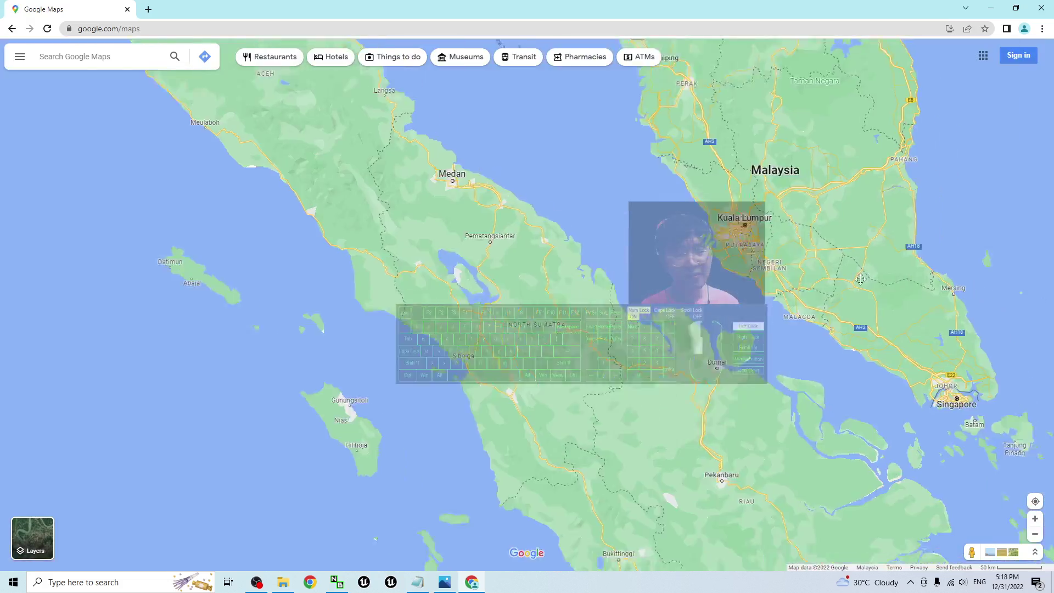
left_click_drag(860, 279, 565, 275)
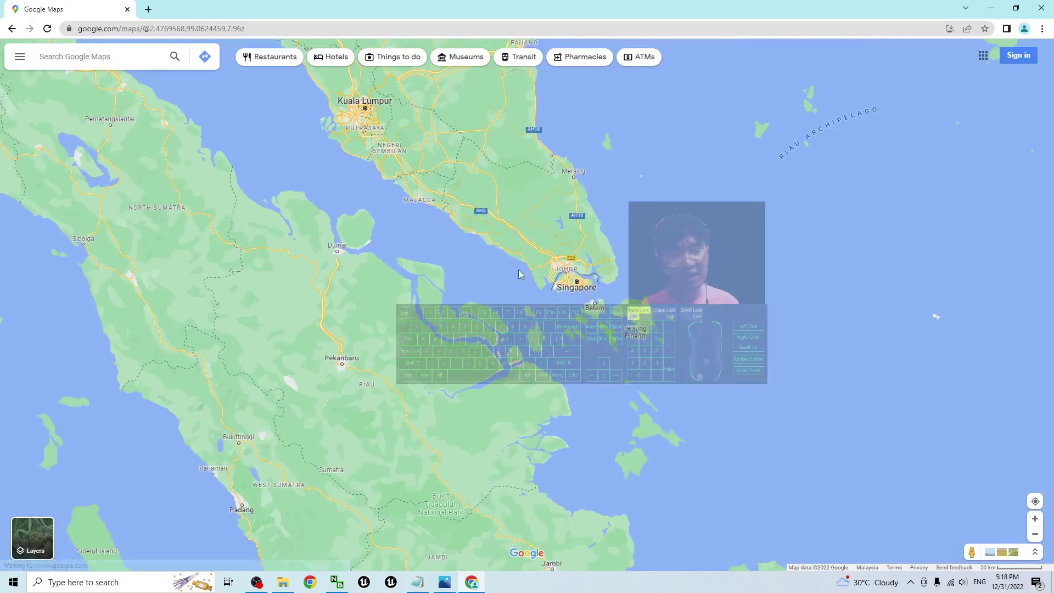
scroll(548, 210, "up", 5)
scroll(549, 210, "up", 2)
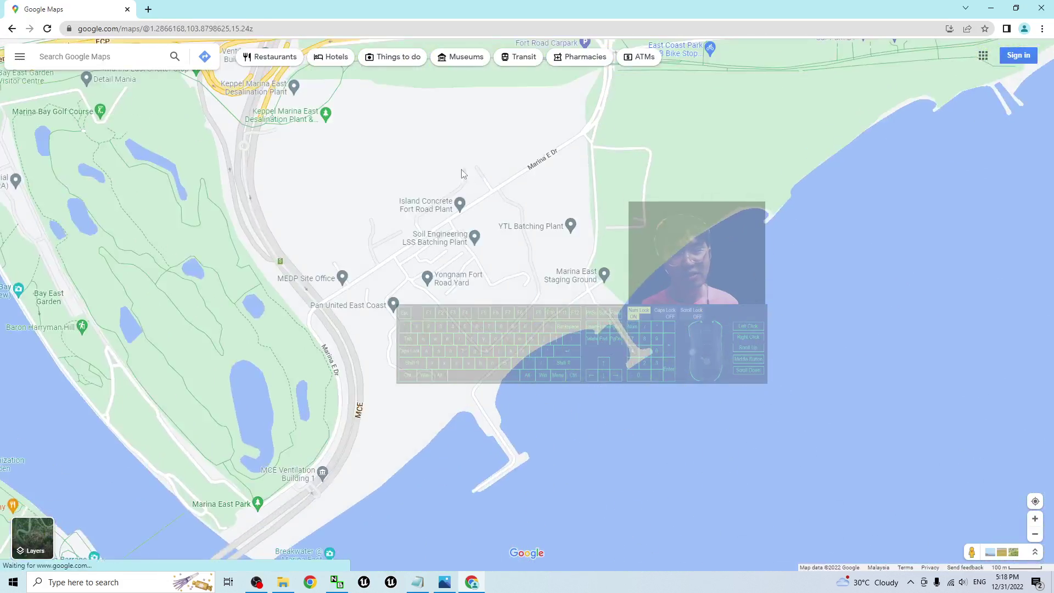
scroll(573, 237, "down", 3)
scroll(573, 236, "up", 2)
left_click_drag(681, 256, 788, 327)
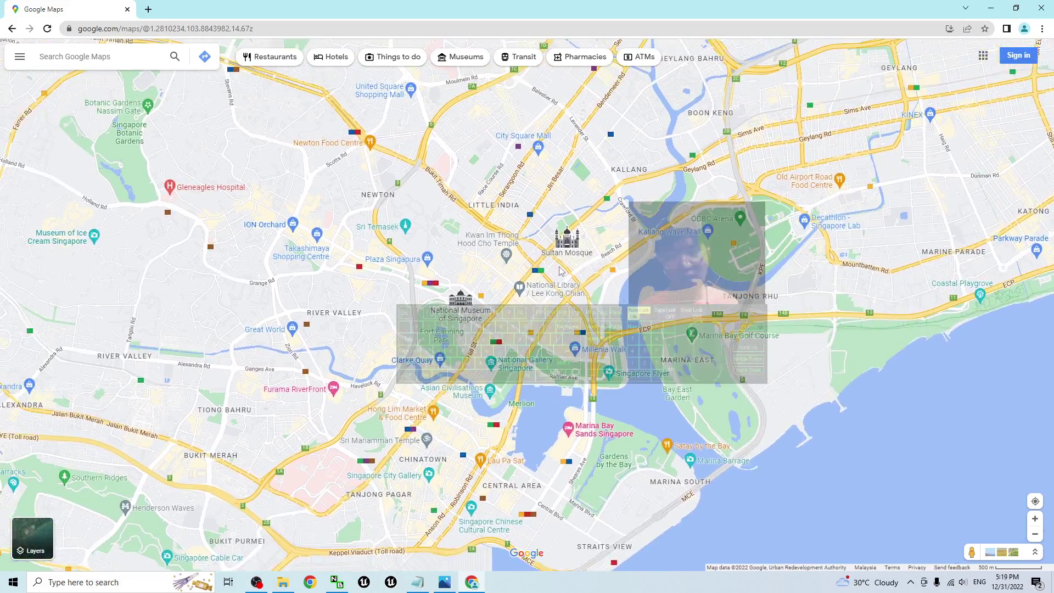
scroll(501, 234, "up", 3)
left_click_drag(395, 430, 744, 102)
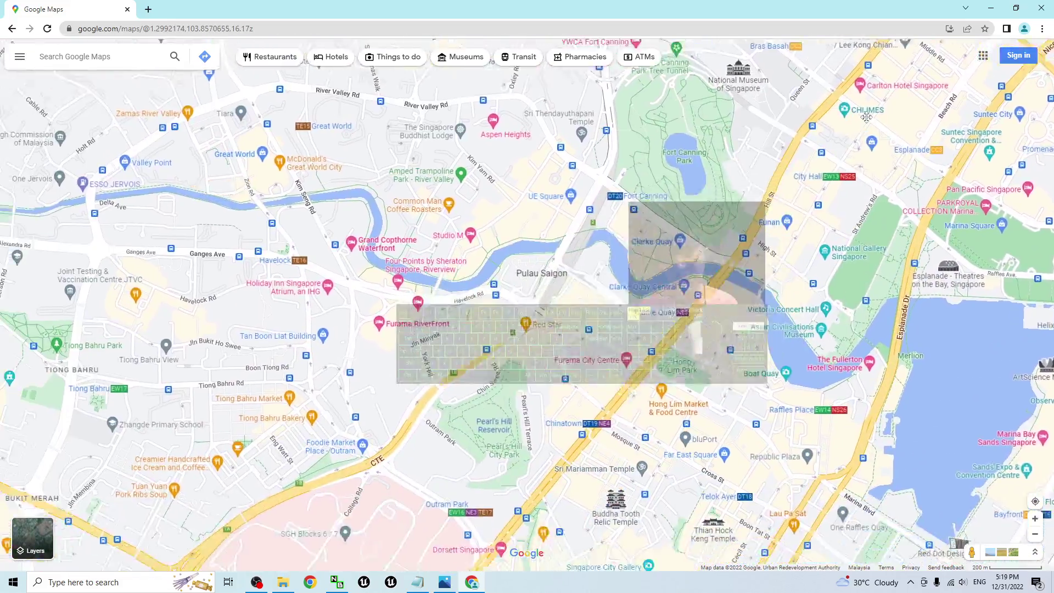
left_click_drag(329, 357, 616, 308)
left_click_drag(274, 329, 497, 301)
left_click_drag(314, 492, 486, 309)
scroll(484, 309, "up", 5)
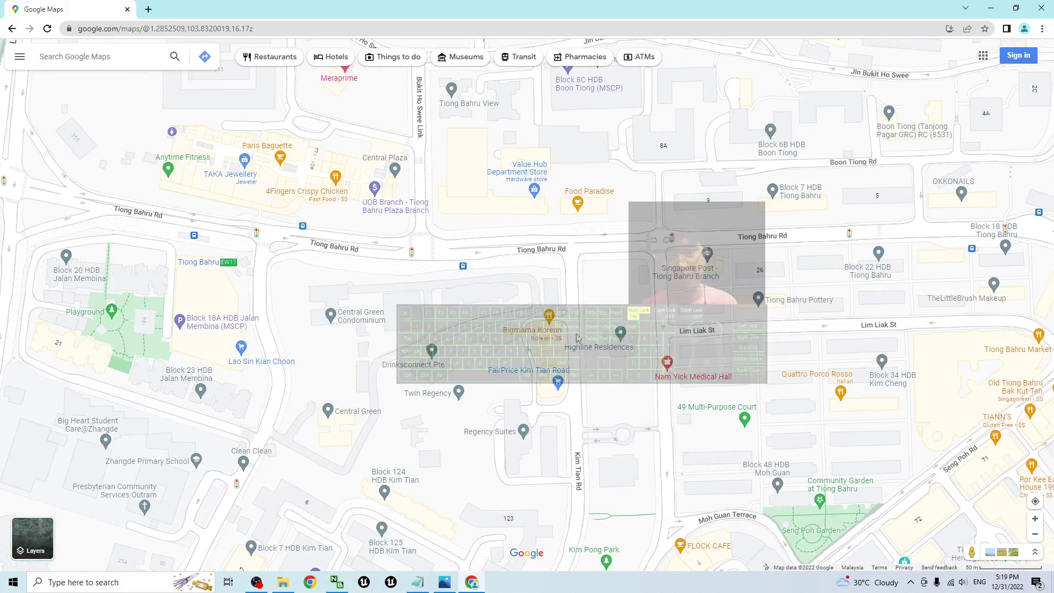
Step: Open Street View at Kim Tian Rd and turn it toward the apartment blocks
left_click(571, 296)
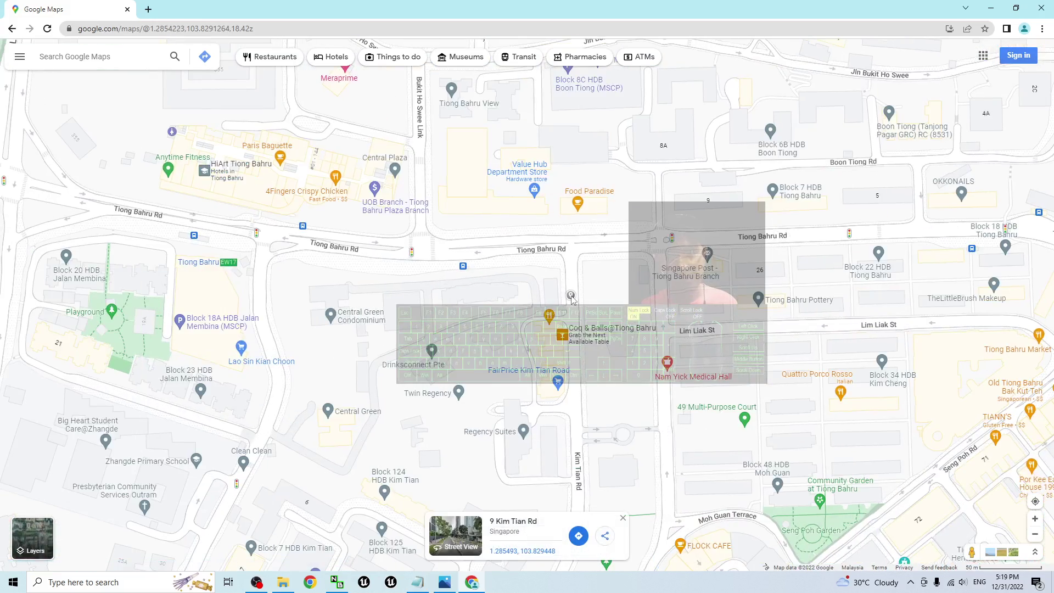
left_click(463, 530)
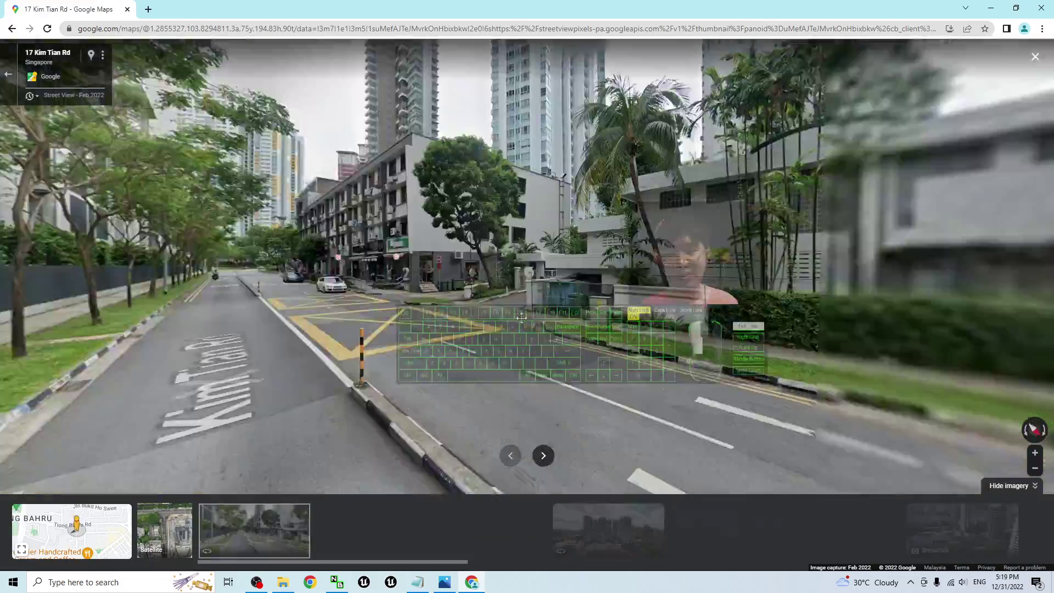
left_click_drag(521, 317, 249, 130)
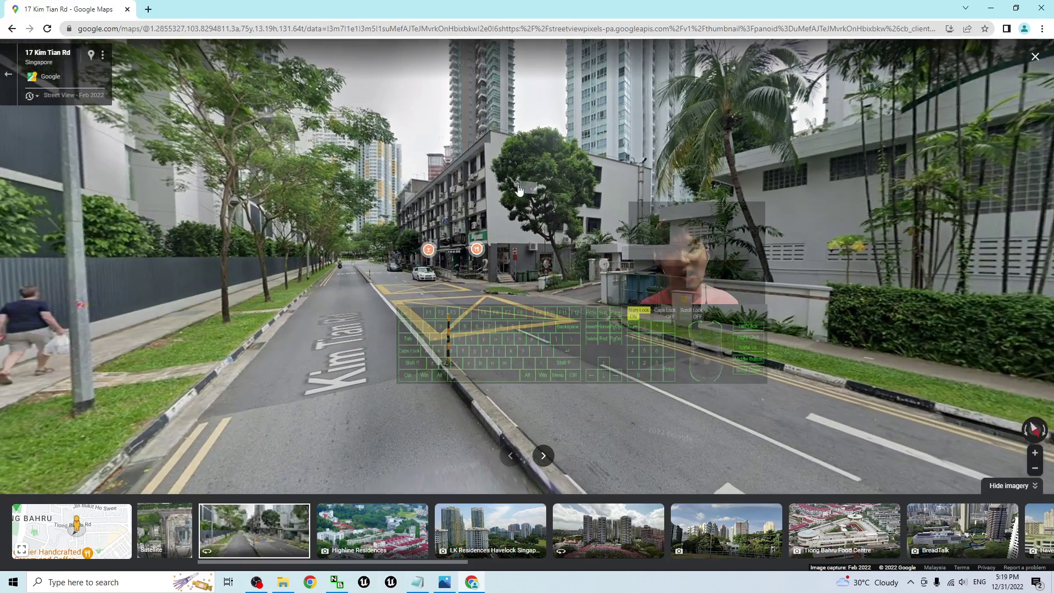
left_click(138, 580)
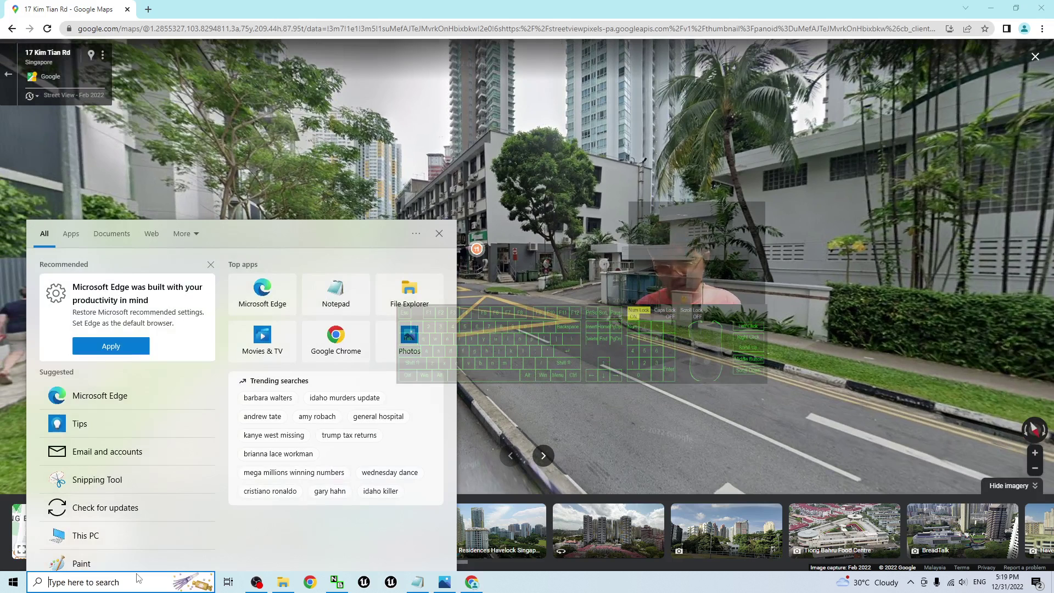
Step: Launch Street View Download 360 via search and copy the Kim Tian Rd Street View URL
type("360")
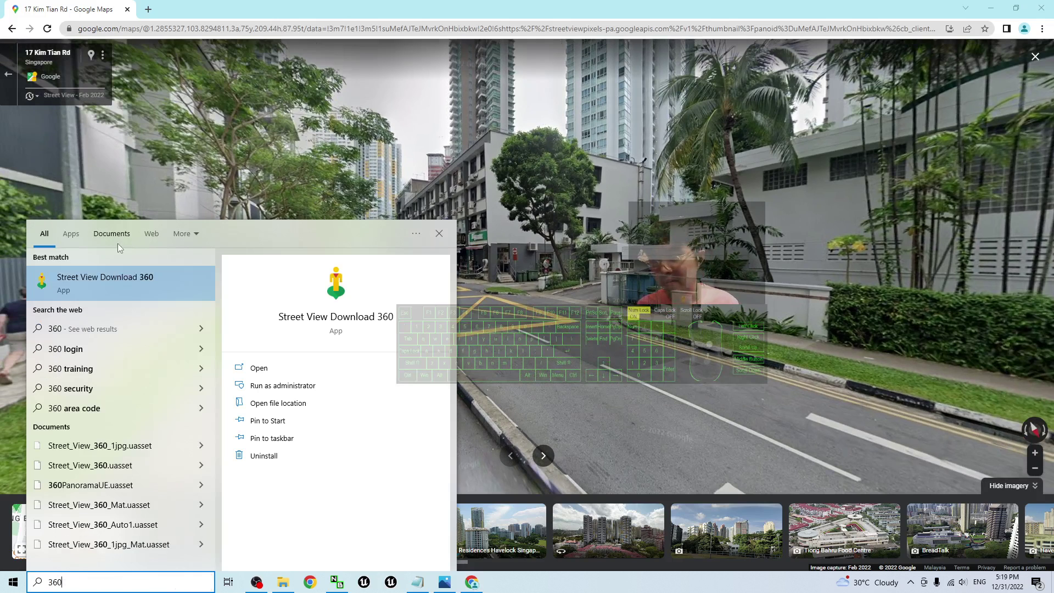
left_click(100, 279)
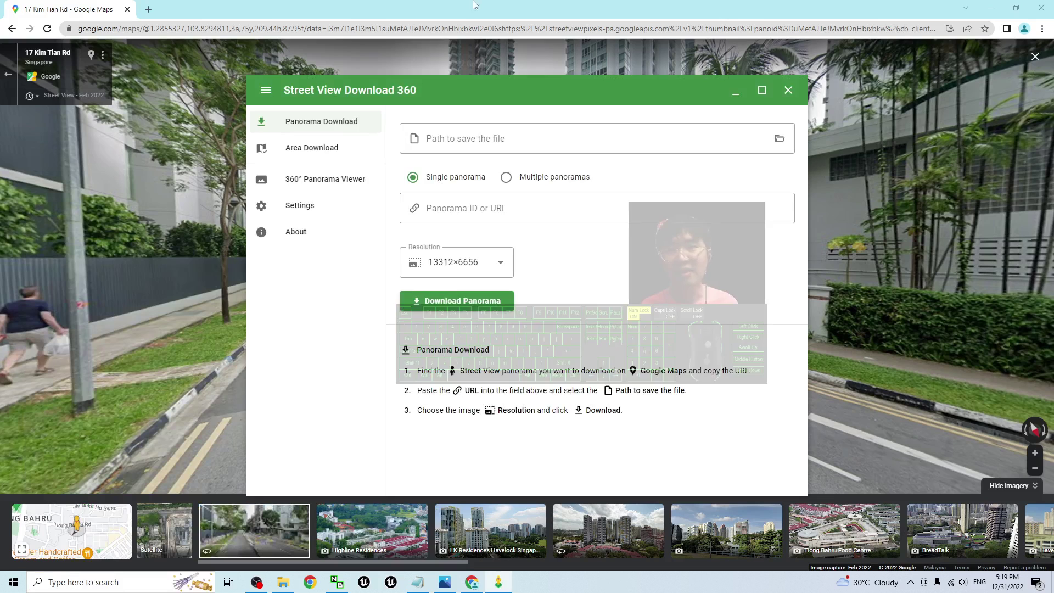
left_click(408, 28)
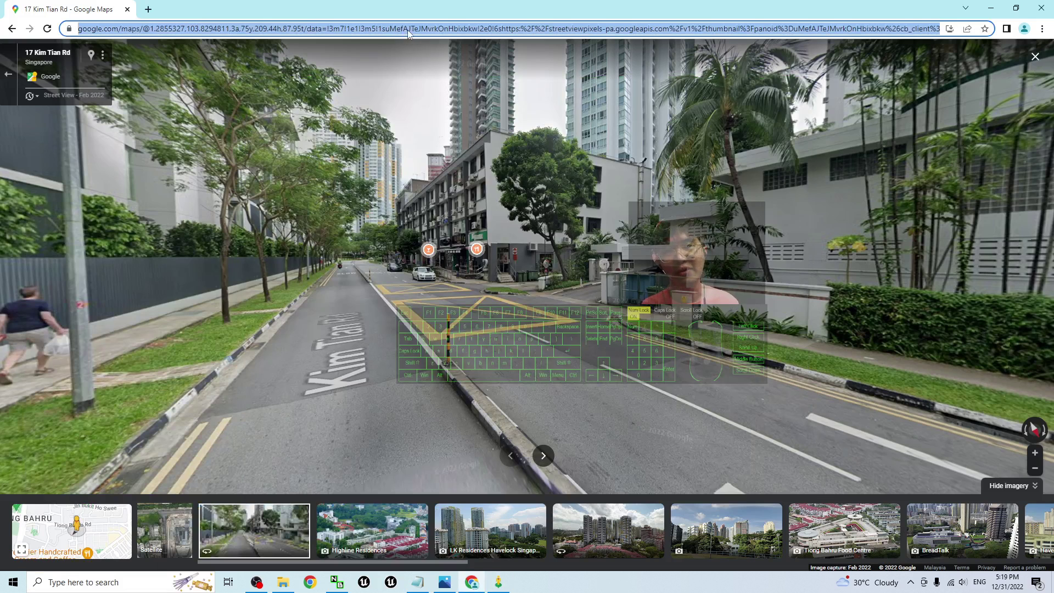
right_click(408, 28)
left_click(434, 91)
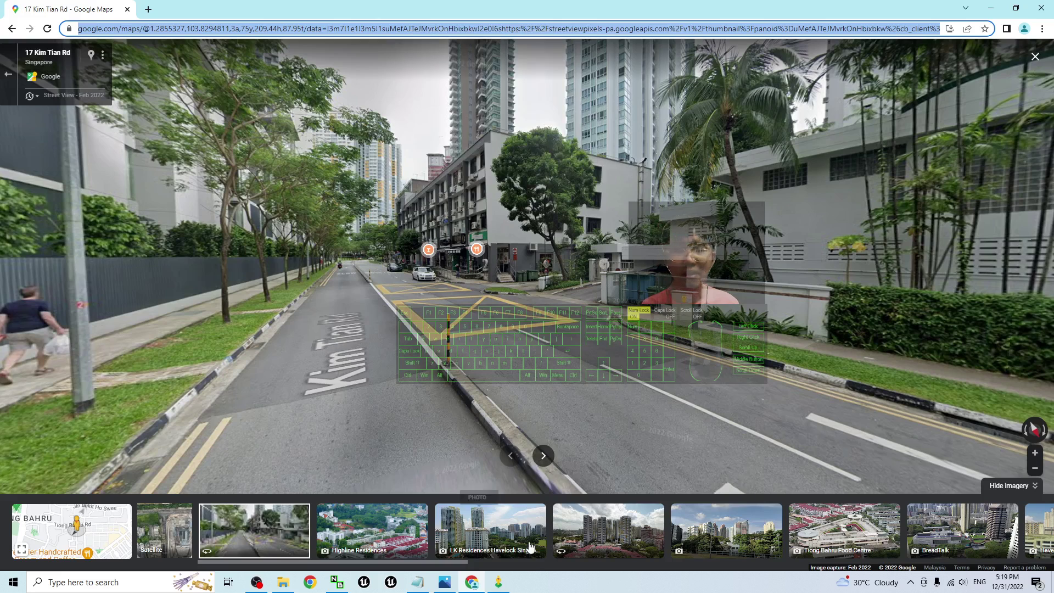
Step: Paste the copied URL into the downloader's Panorama ID or URL field
left_click(498, 582)
left_click(465, 218)
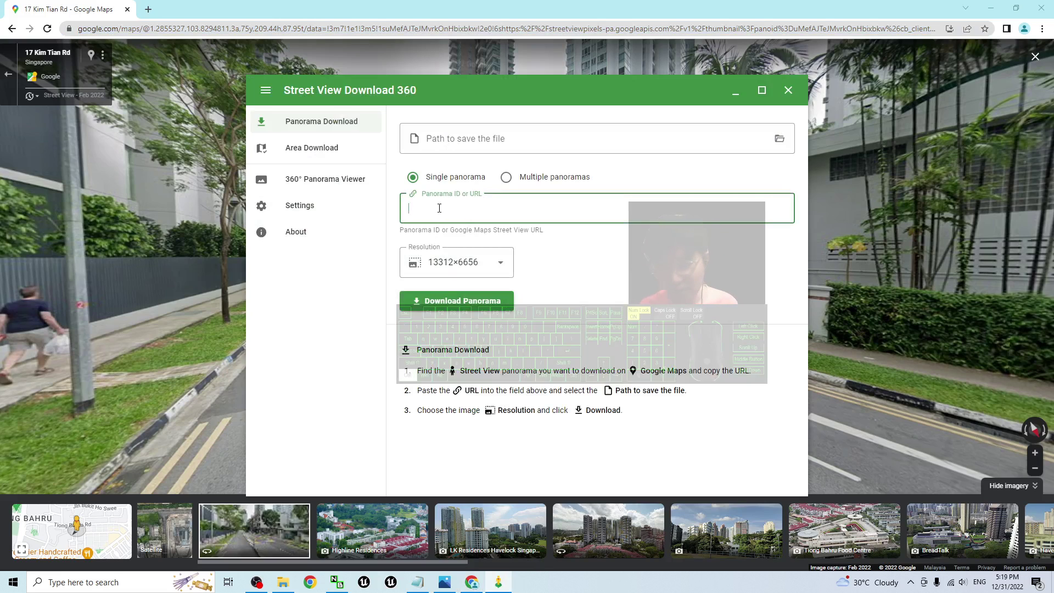
key("ctrl+v")
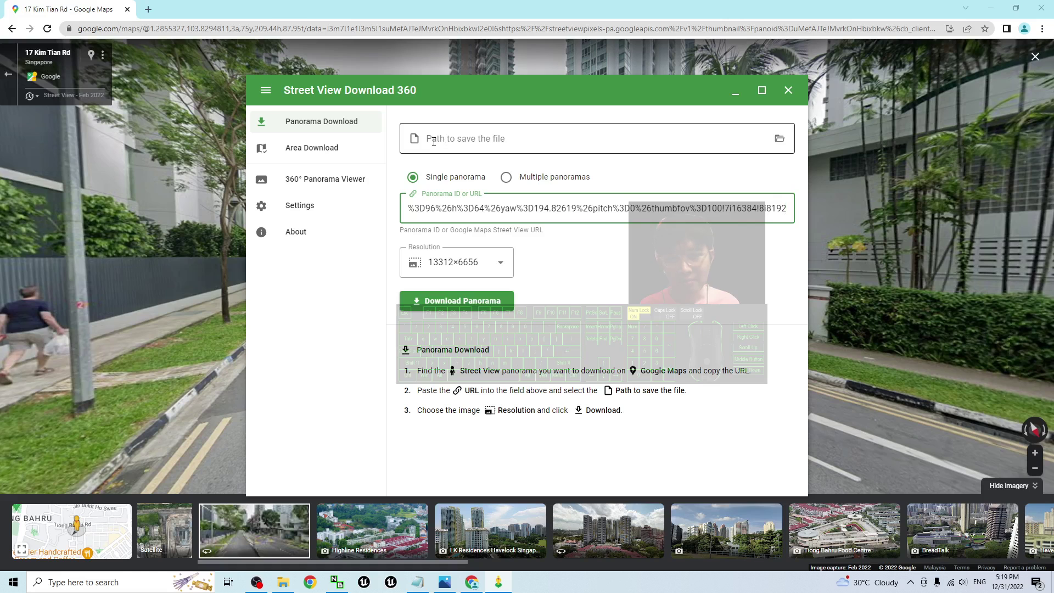
Step: Save to Desktop as Street View 360.jpg and download the 13312×6656 panorama
left_click(990, 8)
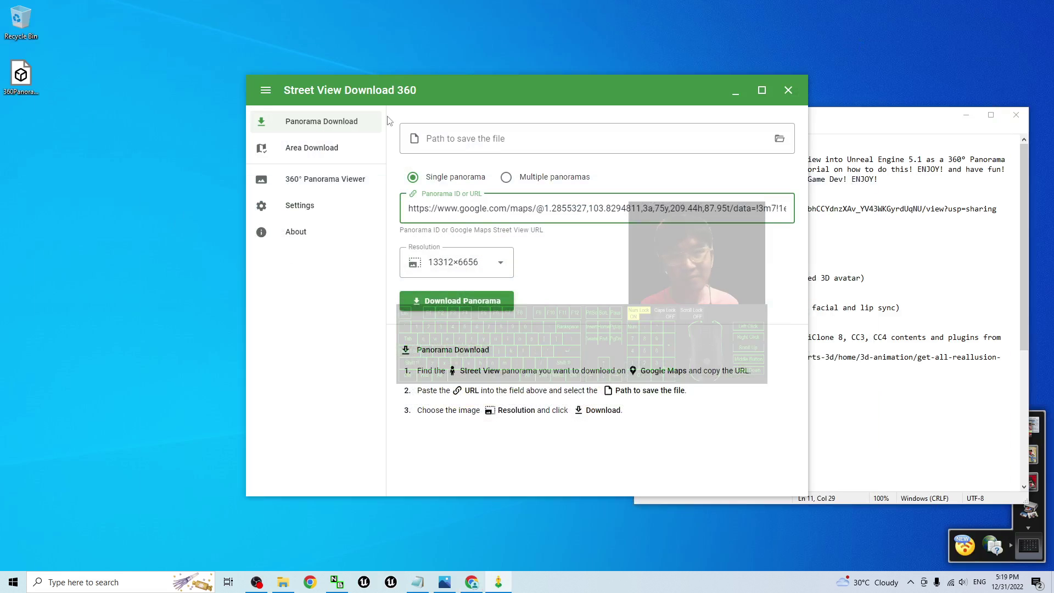
left_click(466, 141)
left_click(780, 139)
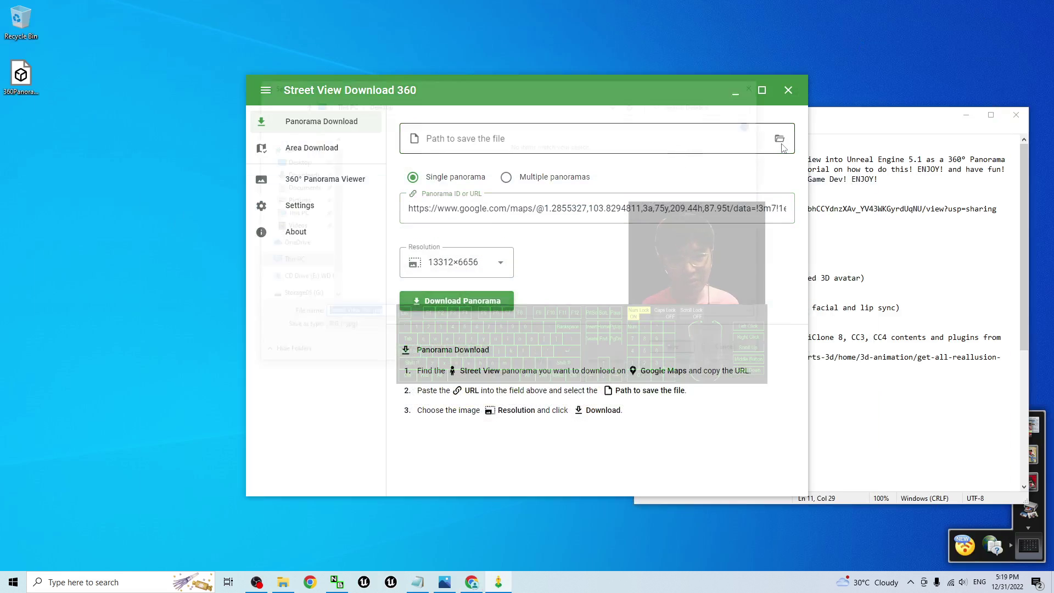
left_click(291, 171)
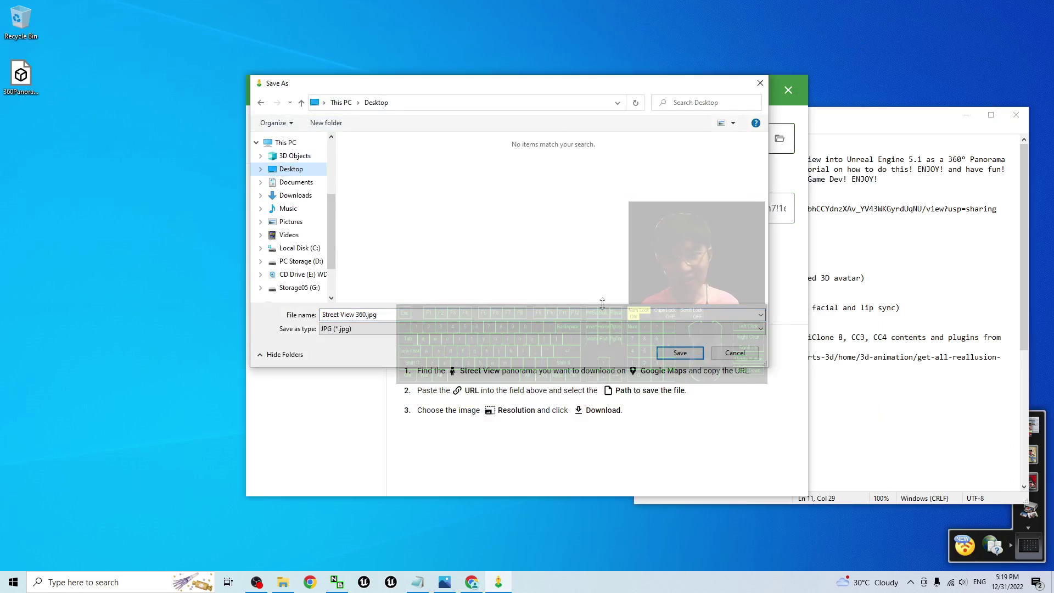
left_click(679, 353)
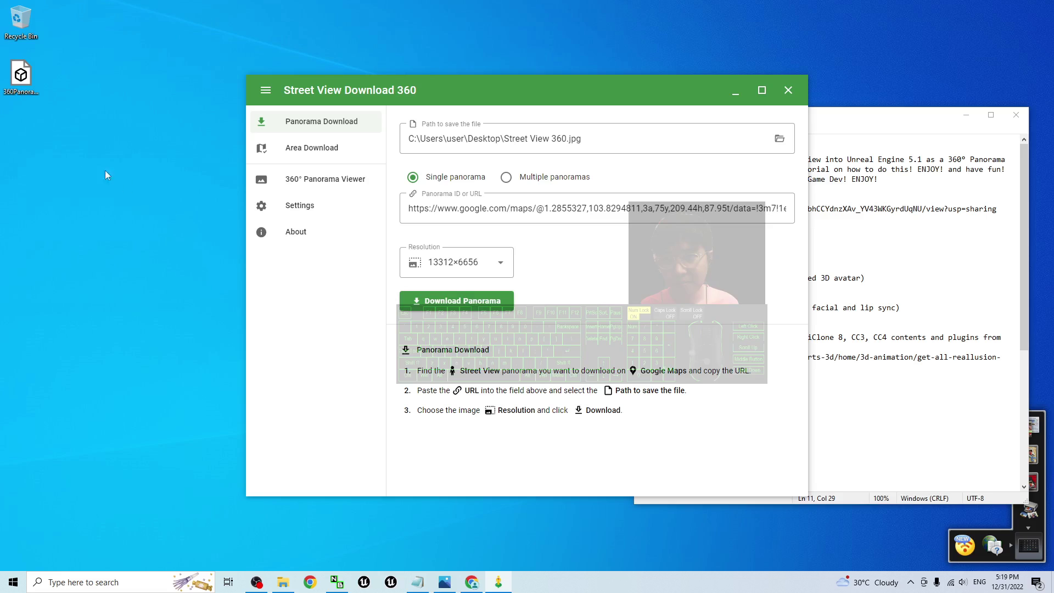
left_click(77, 148)
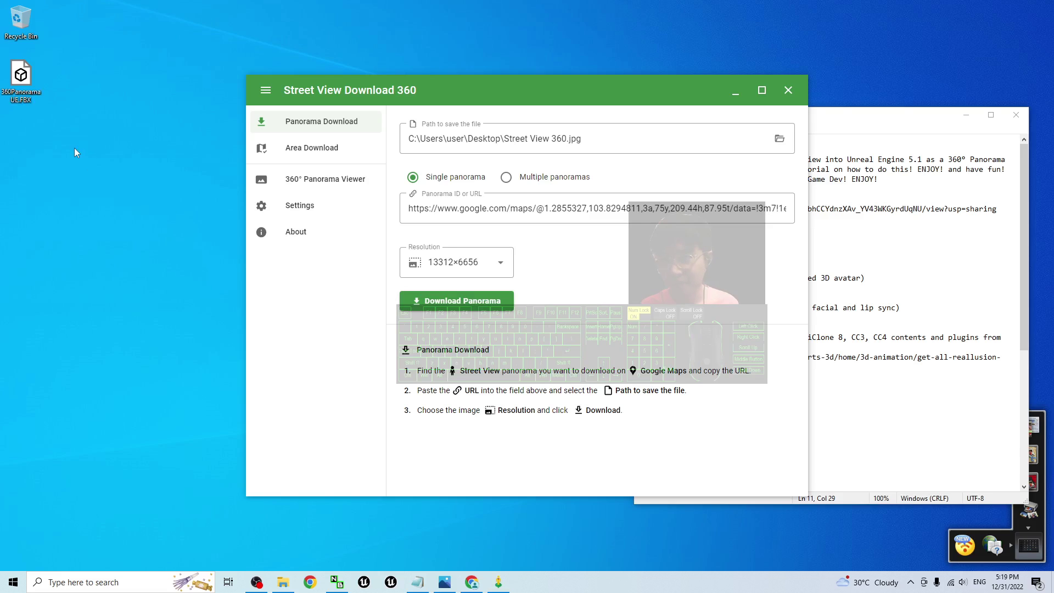
left_click(466, 302)
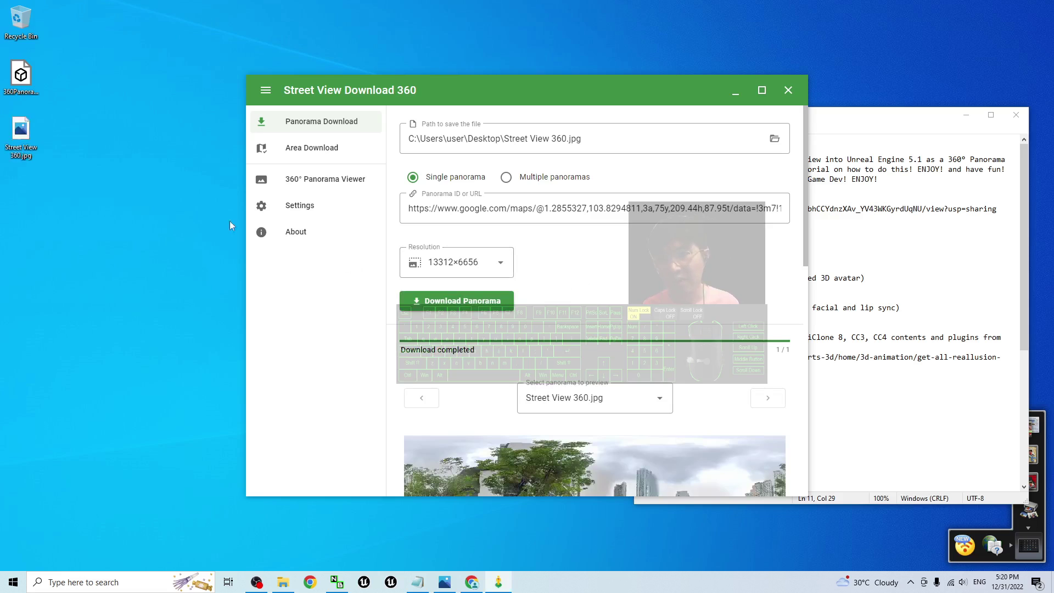
Step: Preview Street View 360.jpg in Photos, close it, and minimize the downloader window
left_click(20, 132)
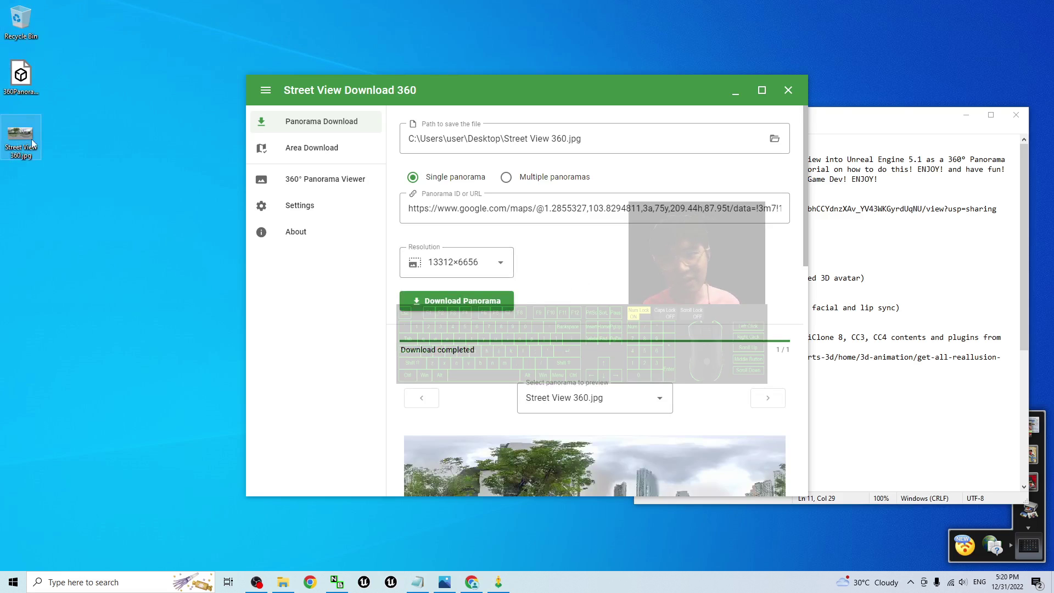
double_click(21, 137)
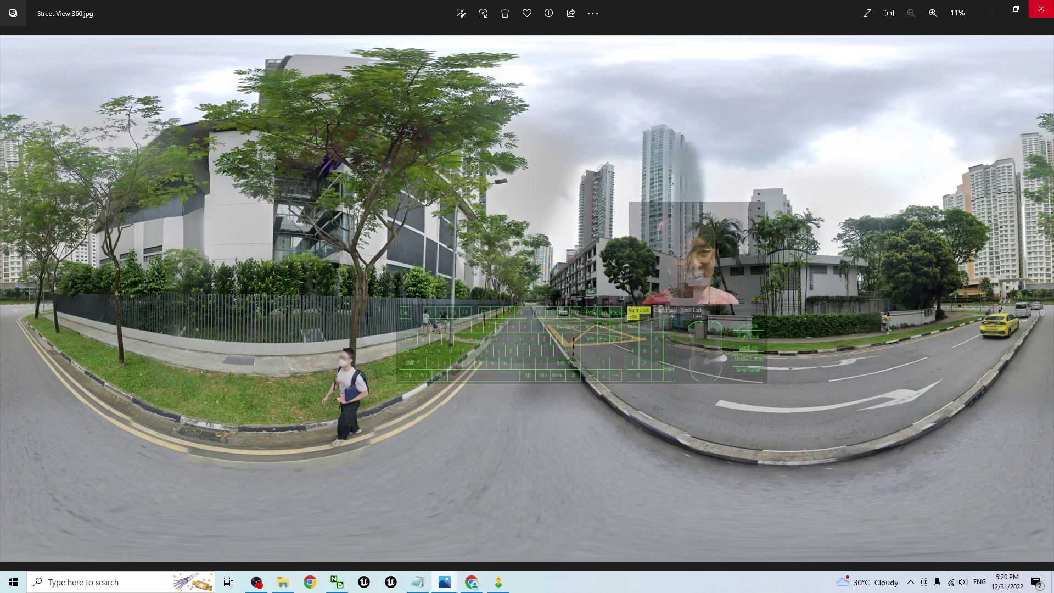
left_click(1042, 9)
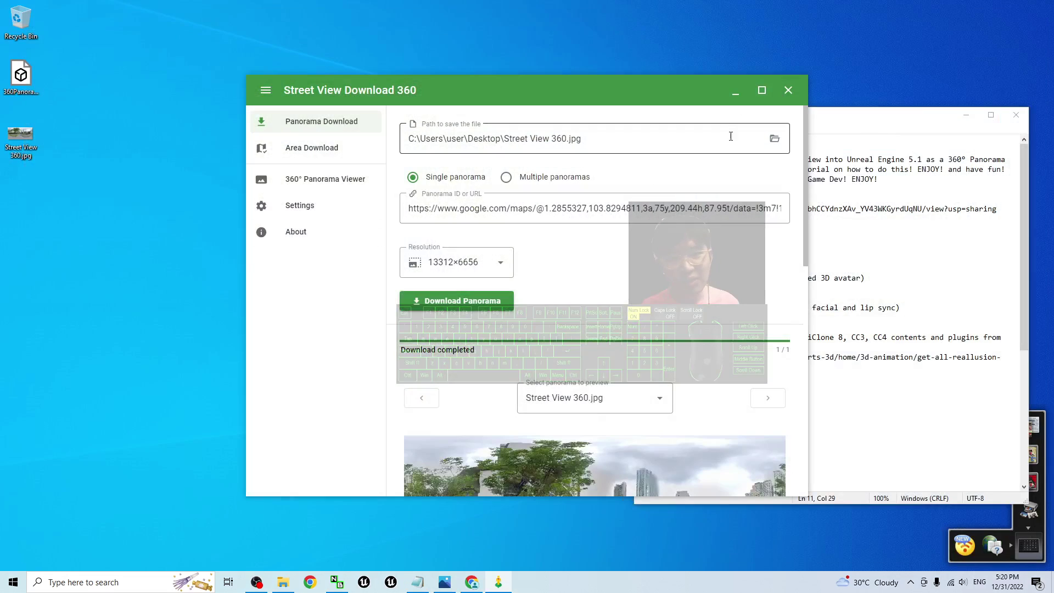
left_click(736, 90)
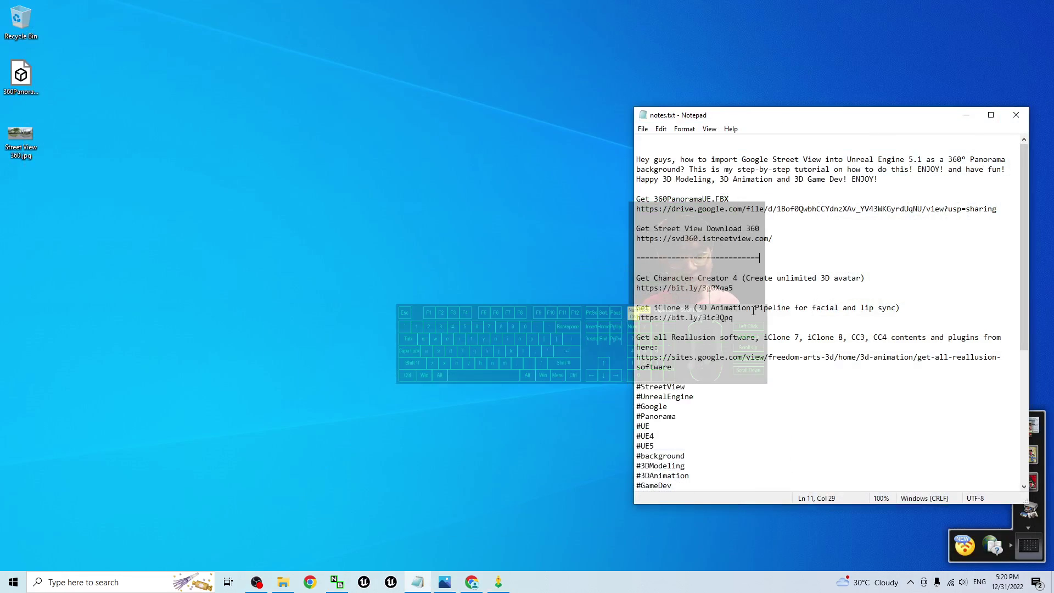
left_click(400, 580)
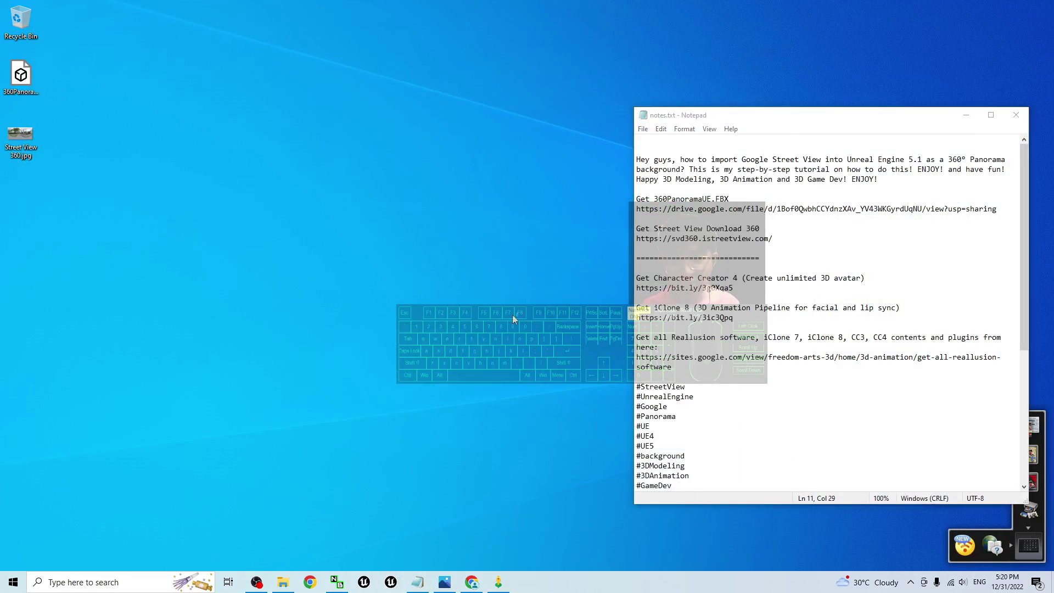
Step: Create a new First Person game project named MyProject5, declining the graphics-driver warnings
left_click(615, 364)
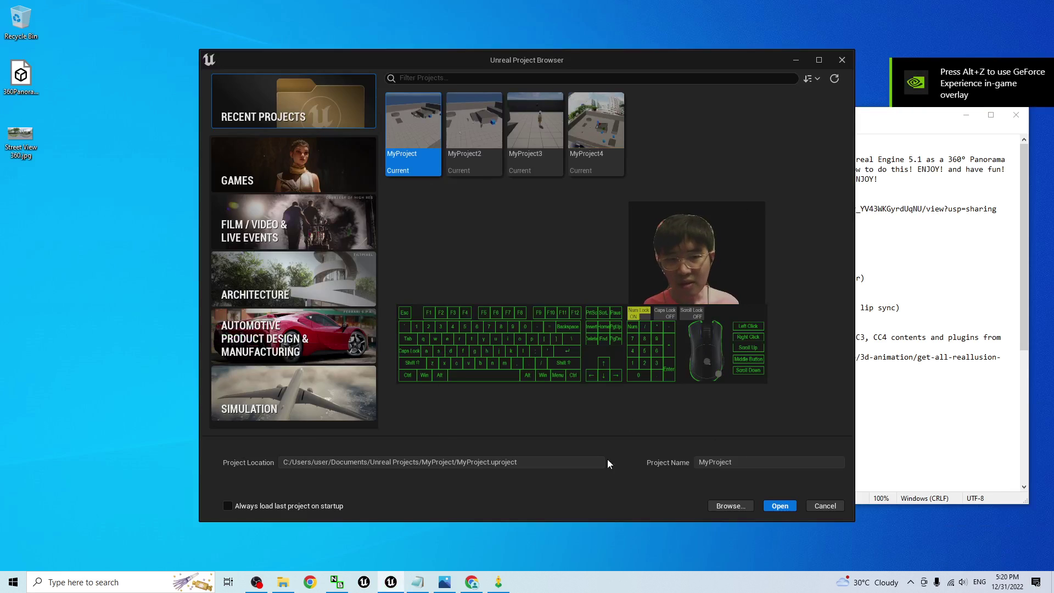
left_click(258, 174)
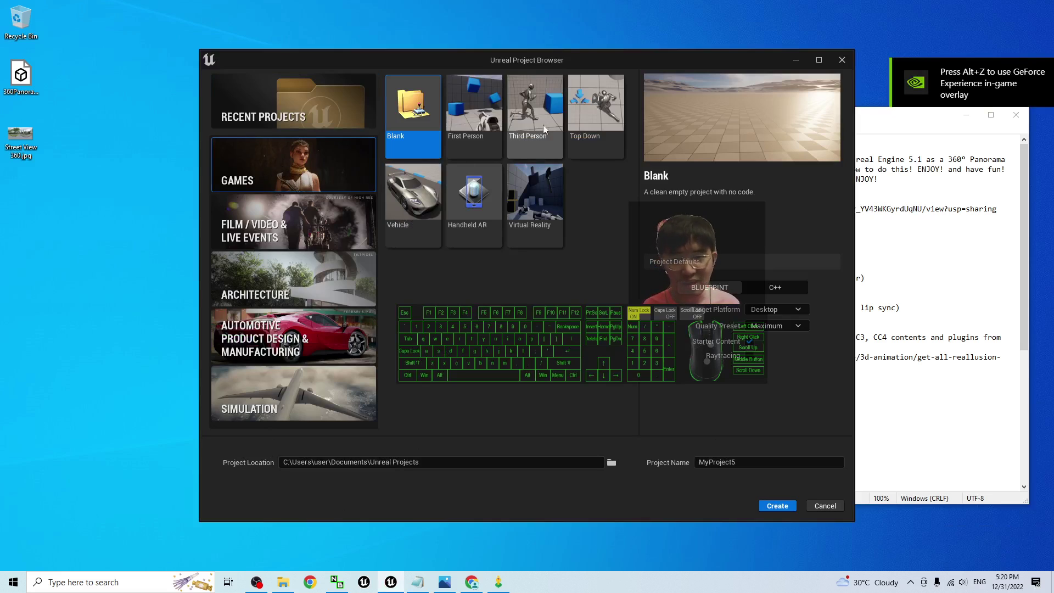
left_click(469, 104)
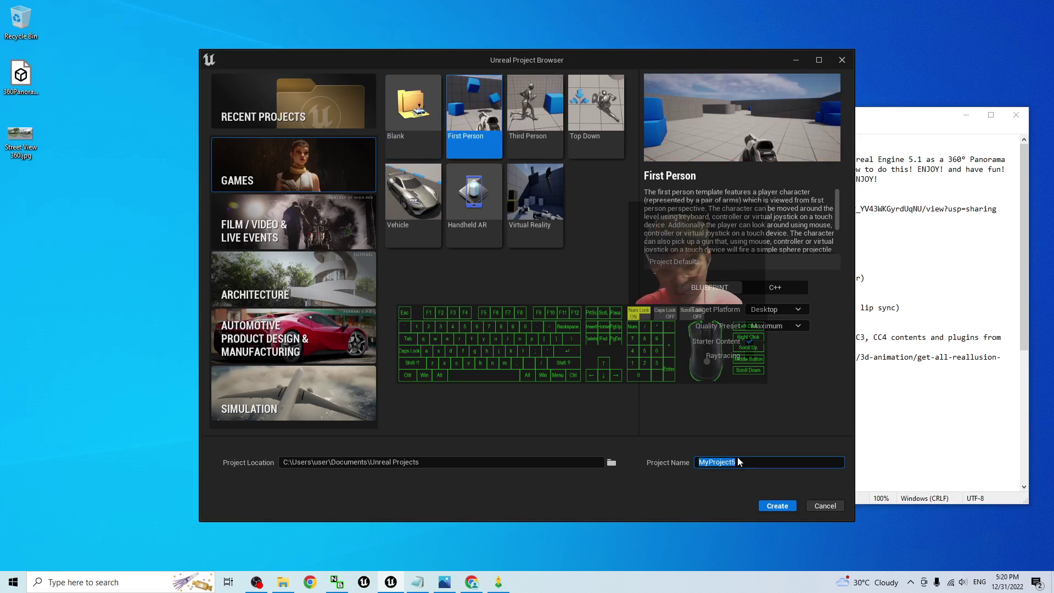
left_click(776, 506)
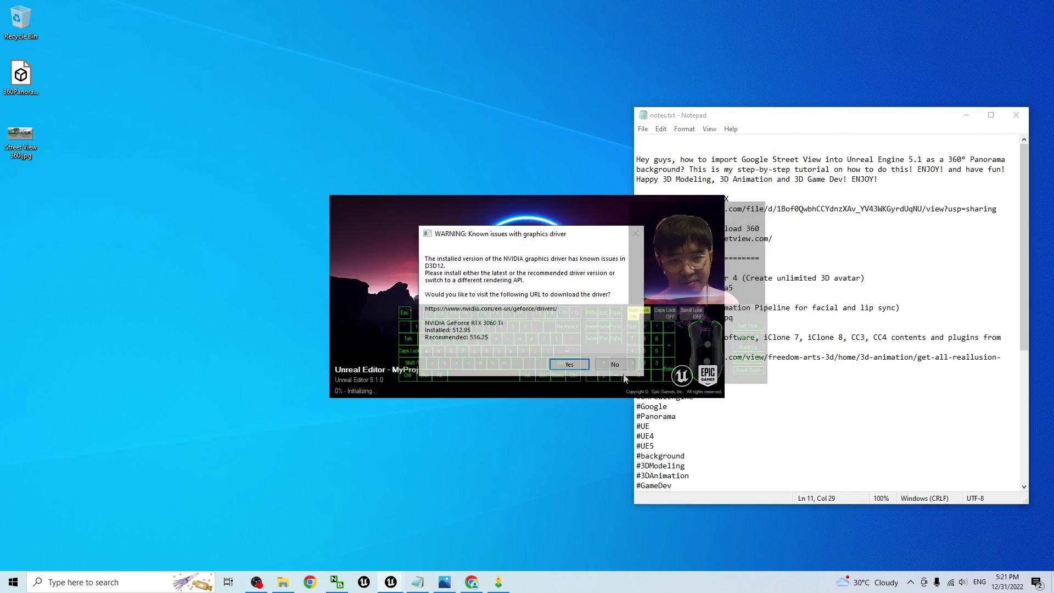
left_click(615, 365)
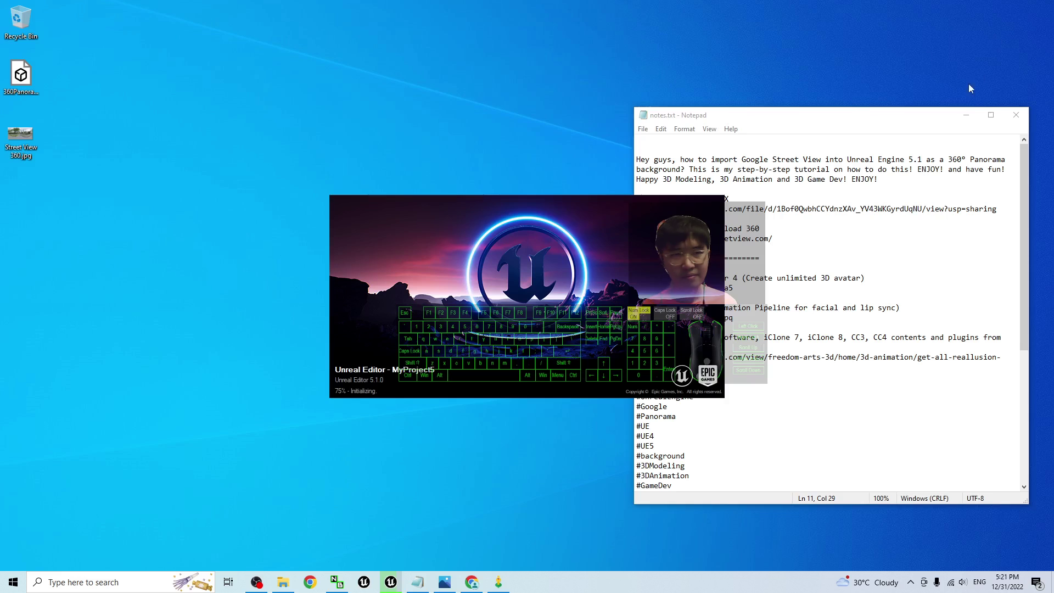
left_click(966, 115)
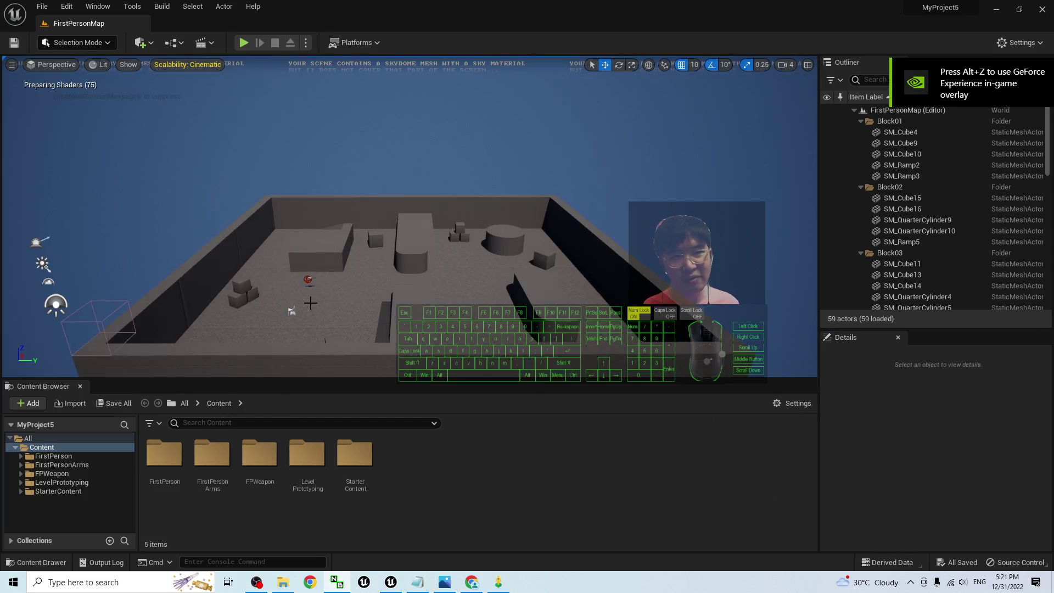
Step: Close the Content Browser and play-test the level, walking toward the cylinder, ramp and blue cubes
left_click(80, 385)
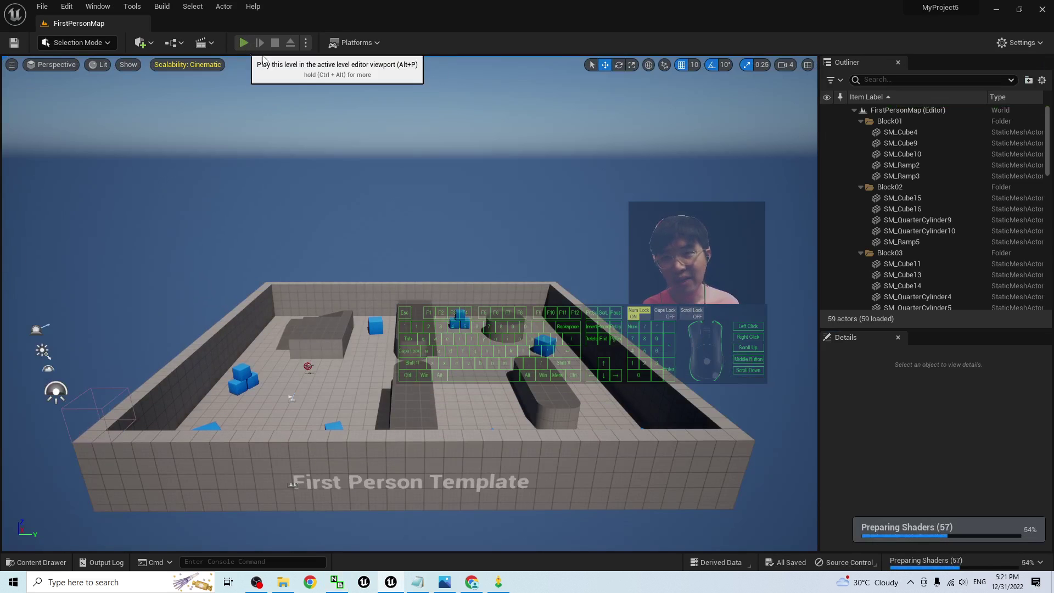
left_click(244, 43)
left_click(509, 349)
key("w")
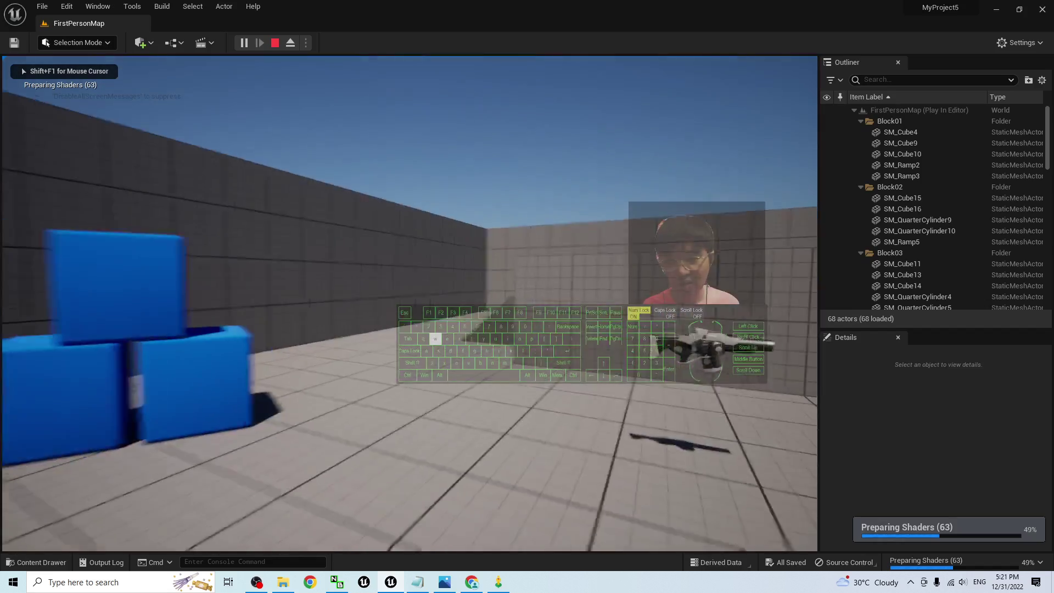
key("w")
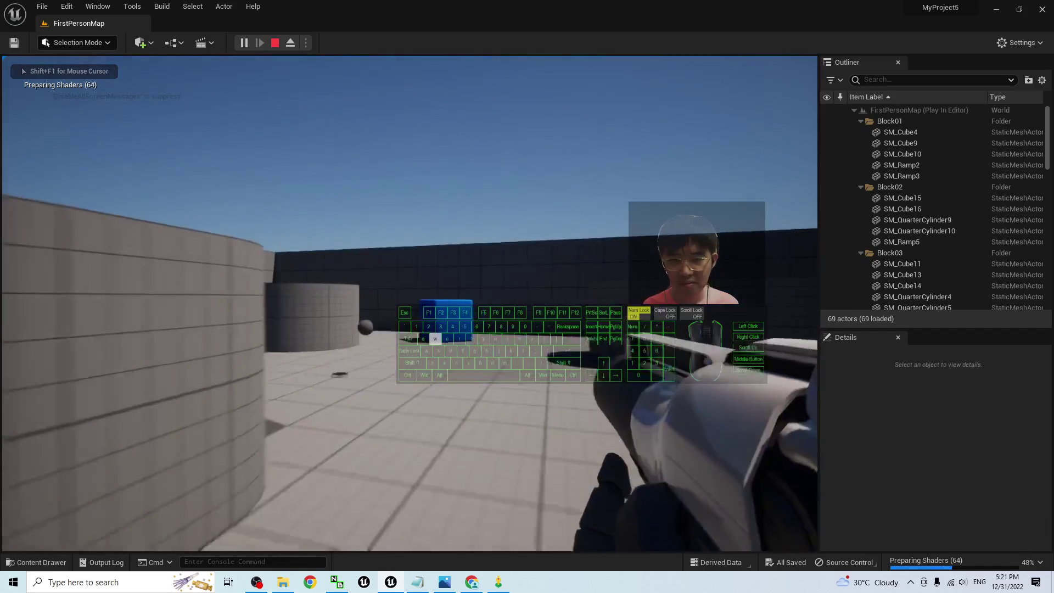
key("w")
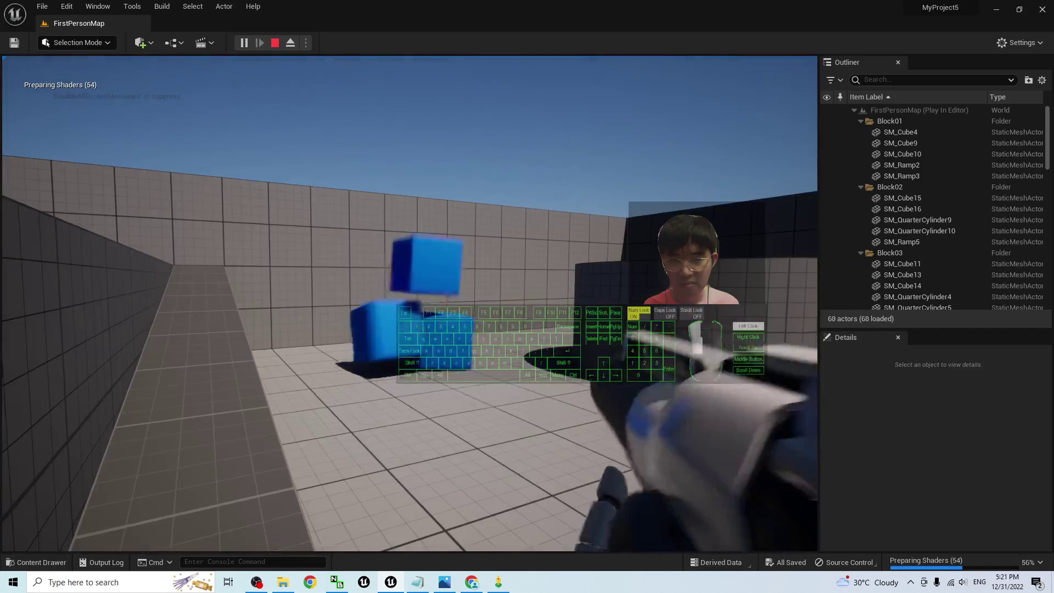
key("a")
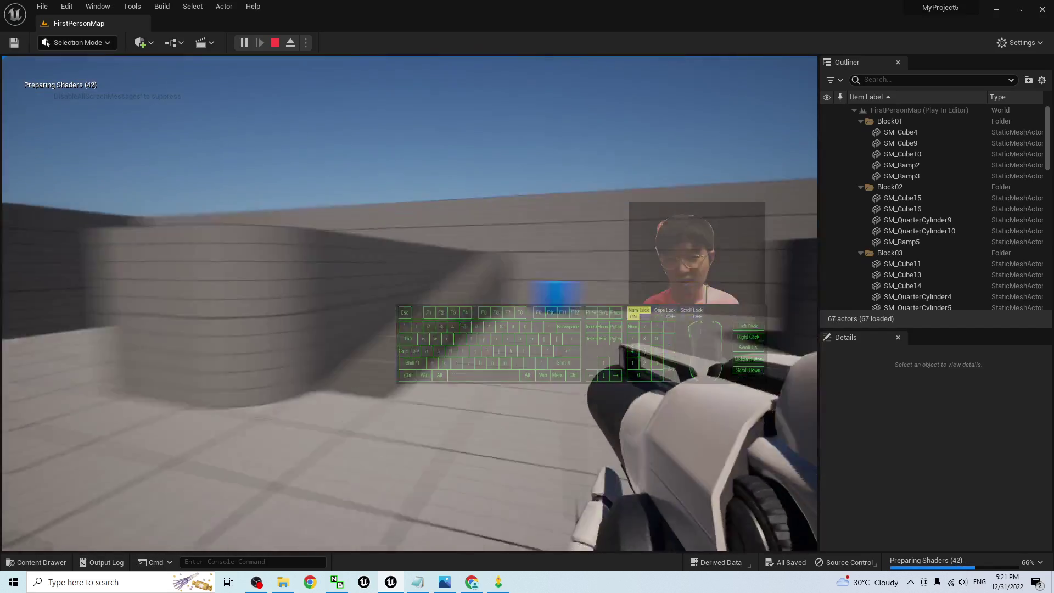
key("Escape")
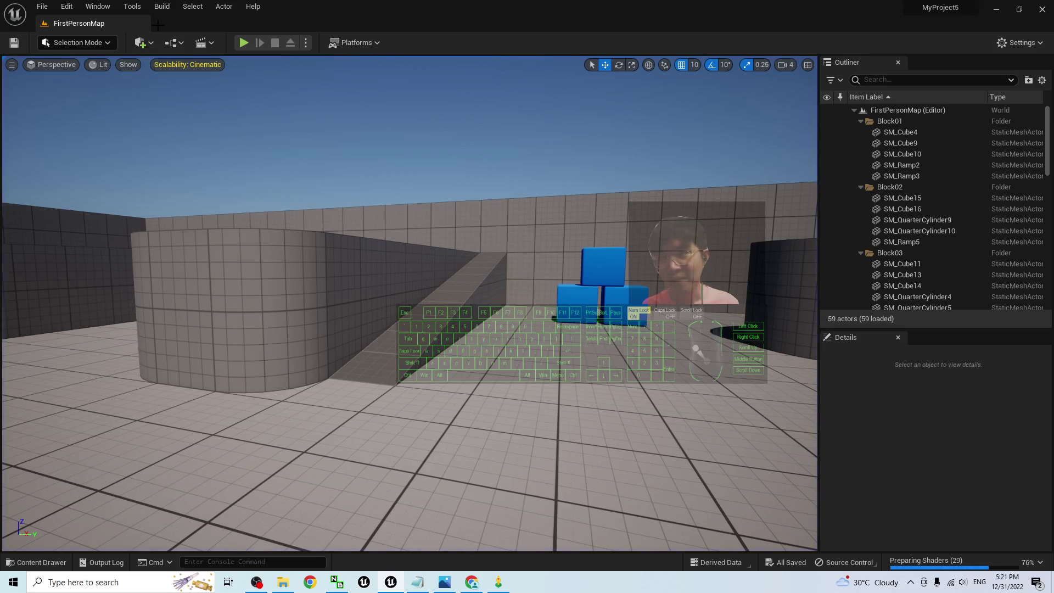
Step: Dock Content Browser 1 back under the viewport from the Window menu
left_click(111, 7)
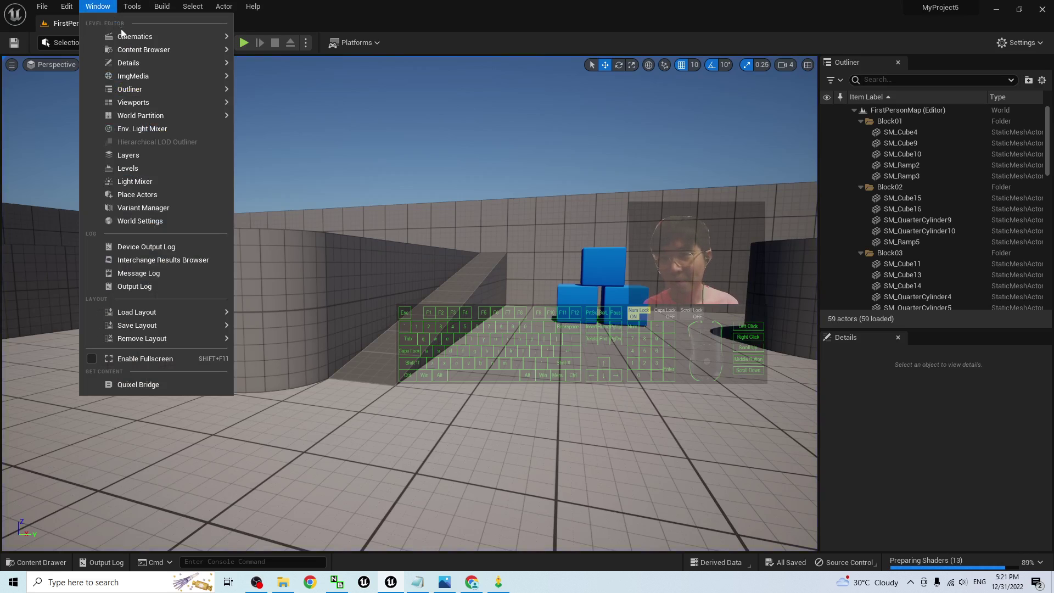
mouse_move(165, 50)
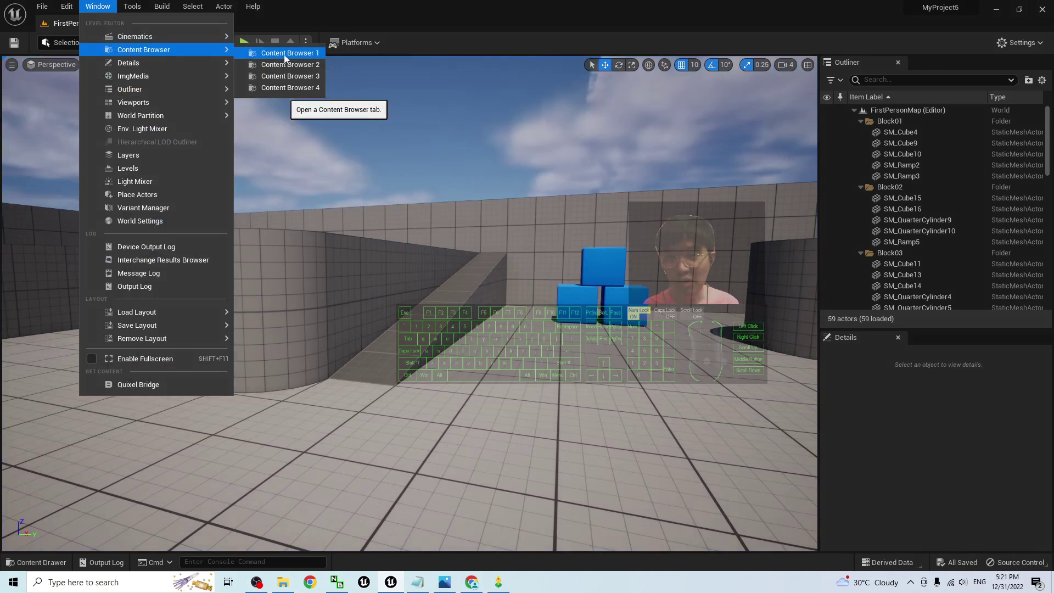
left_click(285, 53)
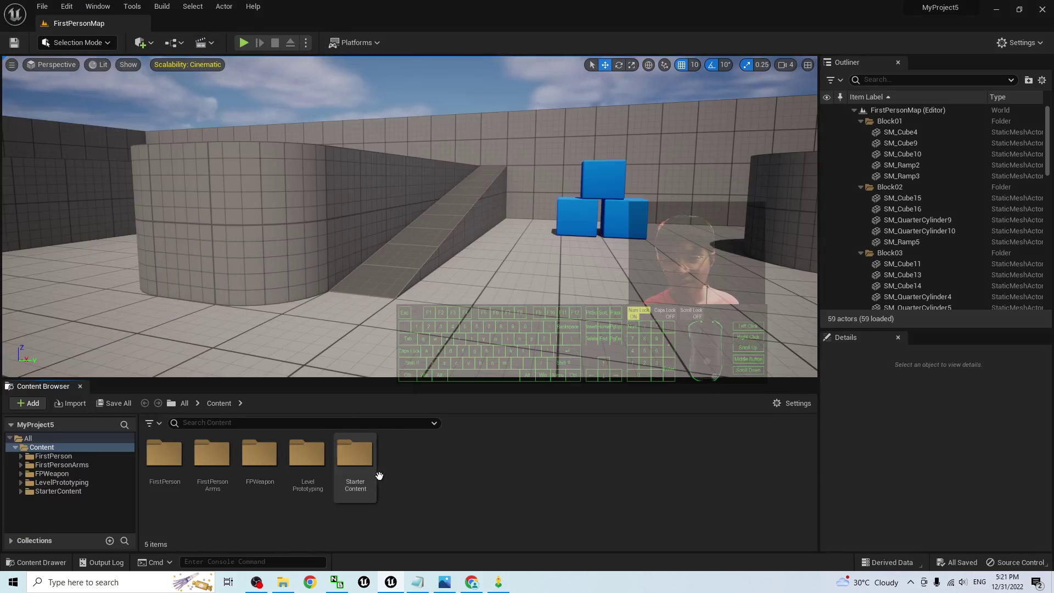
Step: Create a new folder named StreetView inside the Content folder
right_click(447, 525)
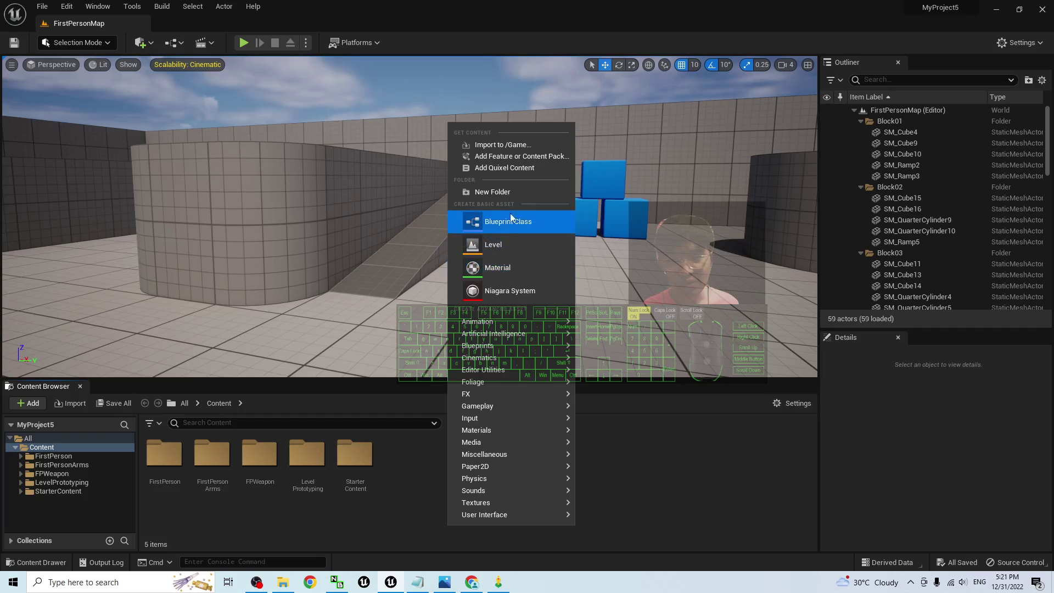
left_click(507, 192)
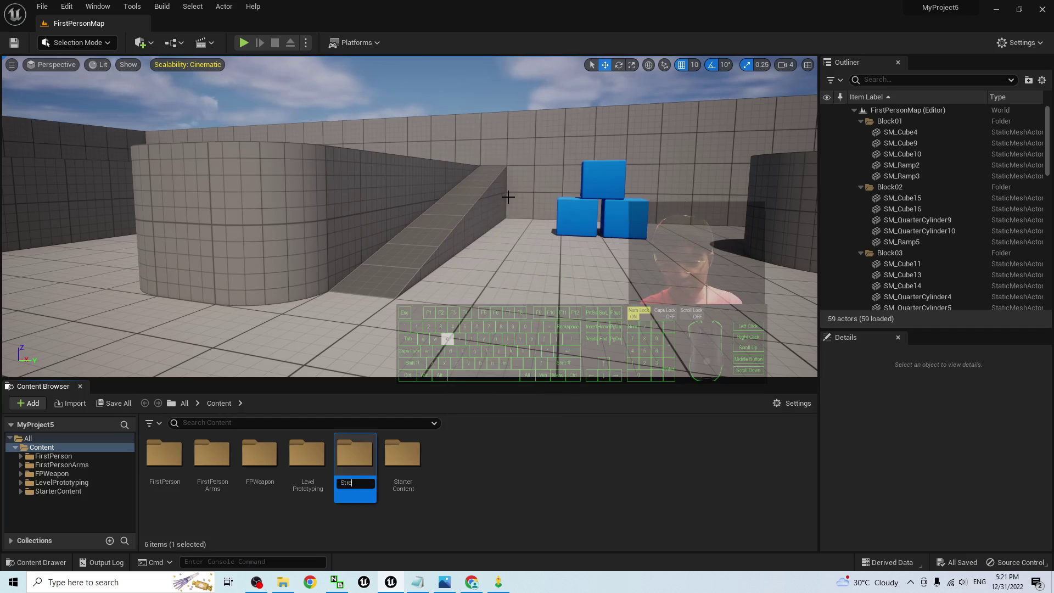
key("Return")
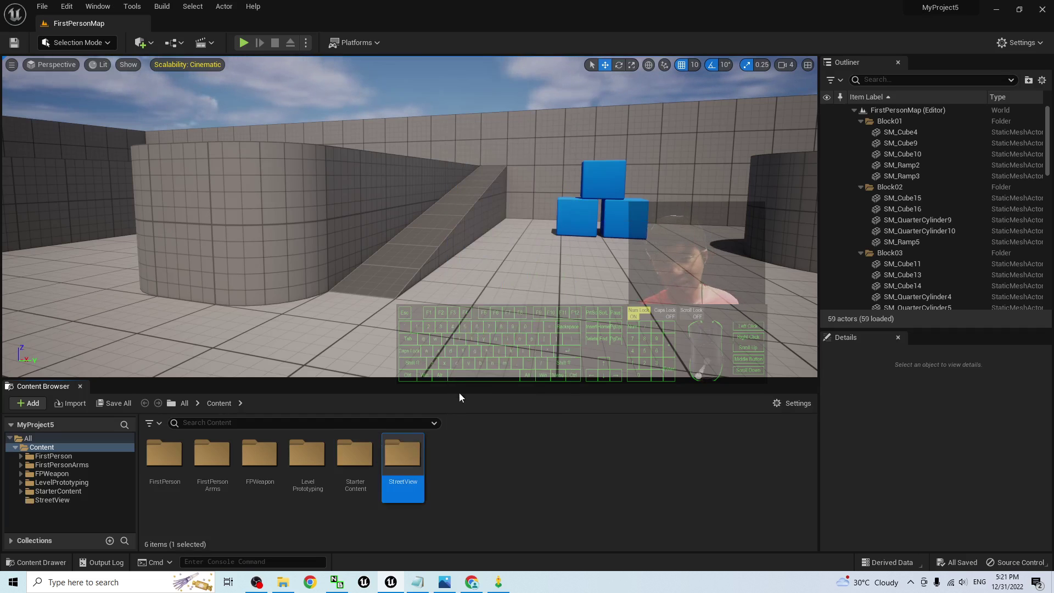
Step: Import the 360Panorama FBX from the desktop into the StreetView folder with Import All
double_click(404, 455)
left_click_drag(576, 8, 571, 44)
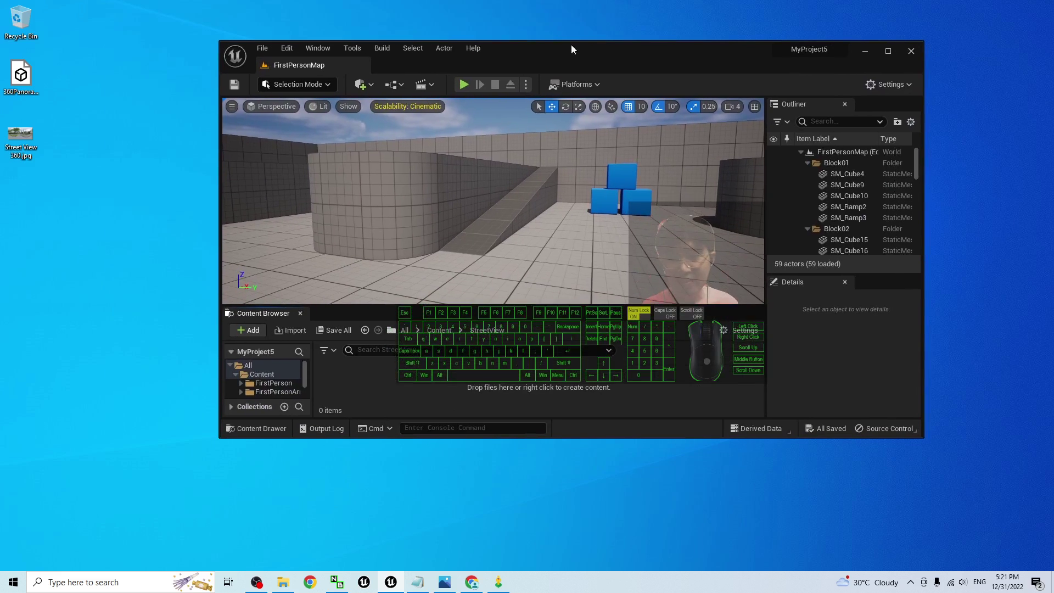
left_click_drag(591, 440, 585, 522)
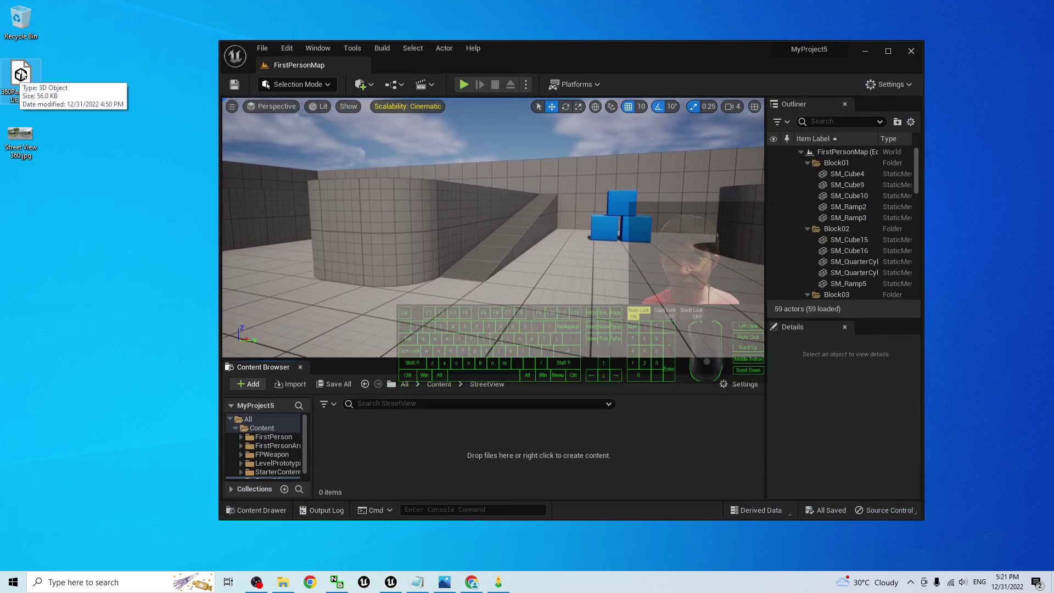
left_click_drag(21, 75, 442, 425)
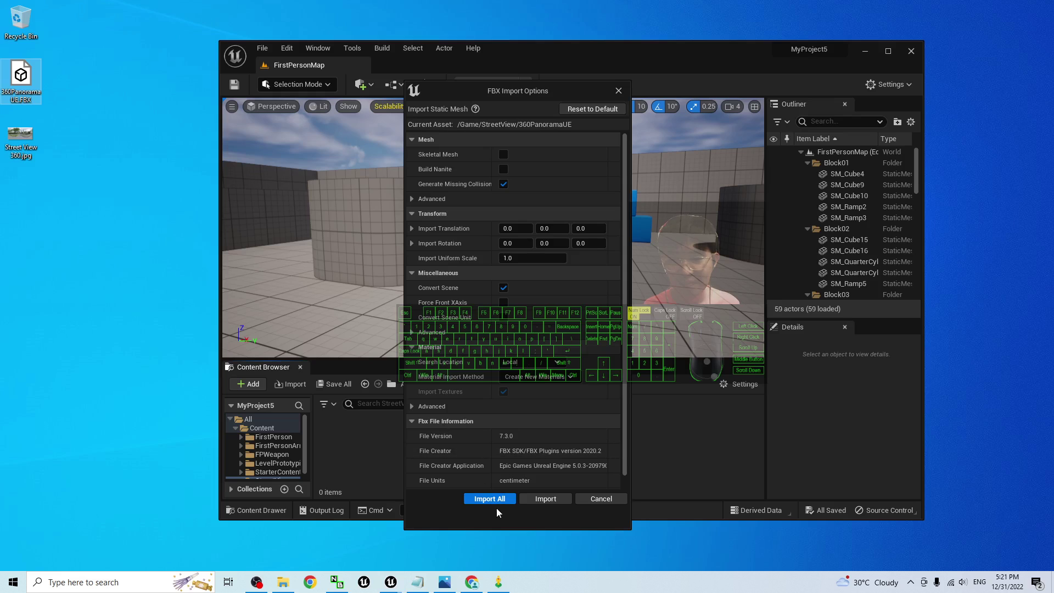
left_click(495, 500)
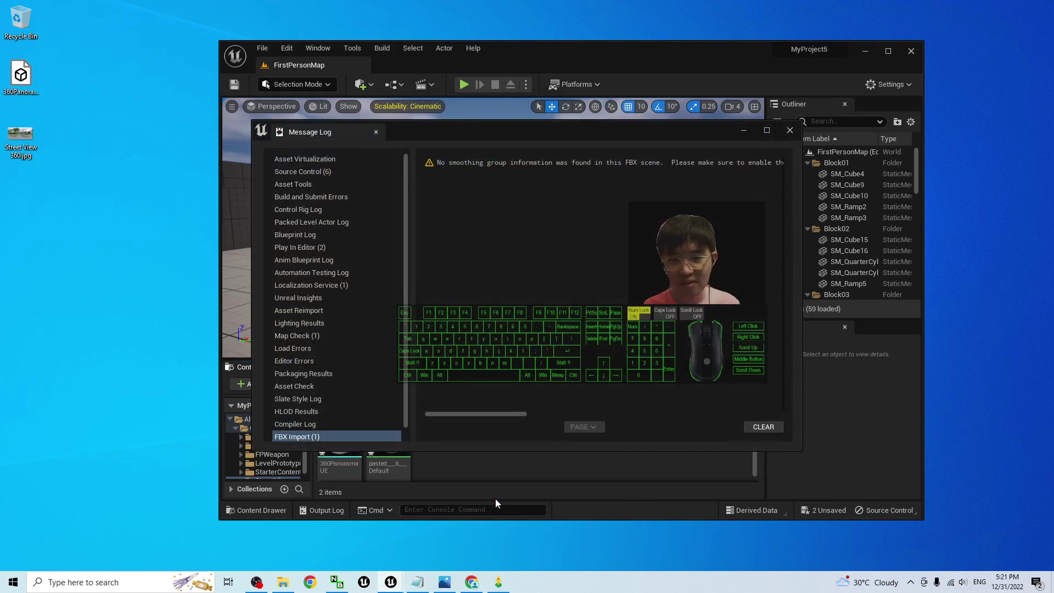
Step: Preview Street View 360.jpg and paste it into StreetView as the Street_View_360 texture
left_click(790, 130)
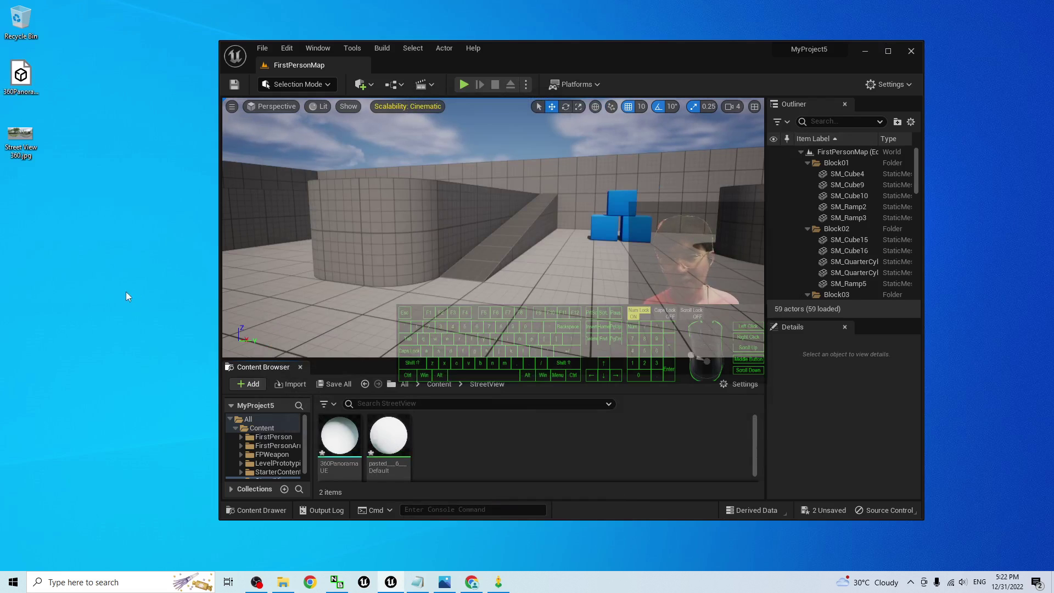
left_click(20, 134)
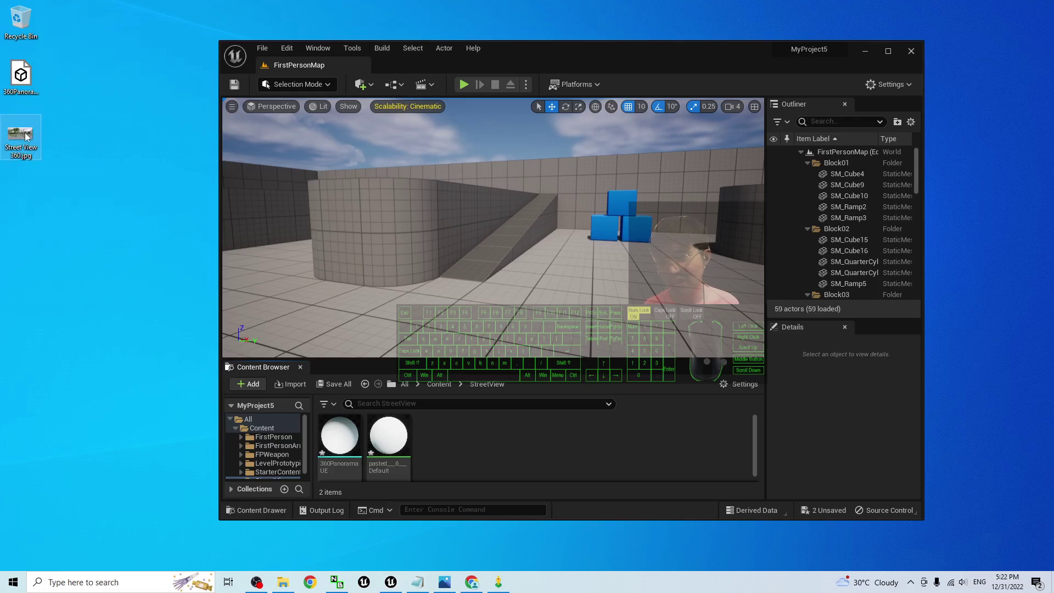
double_click(26, 137)
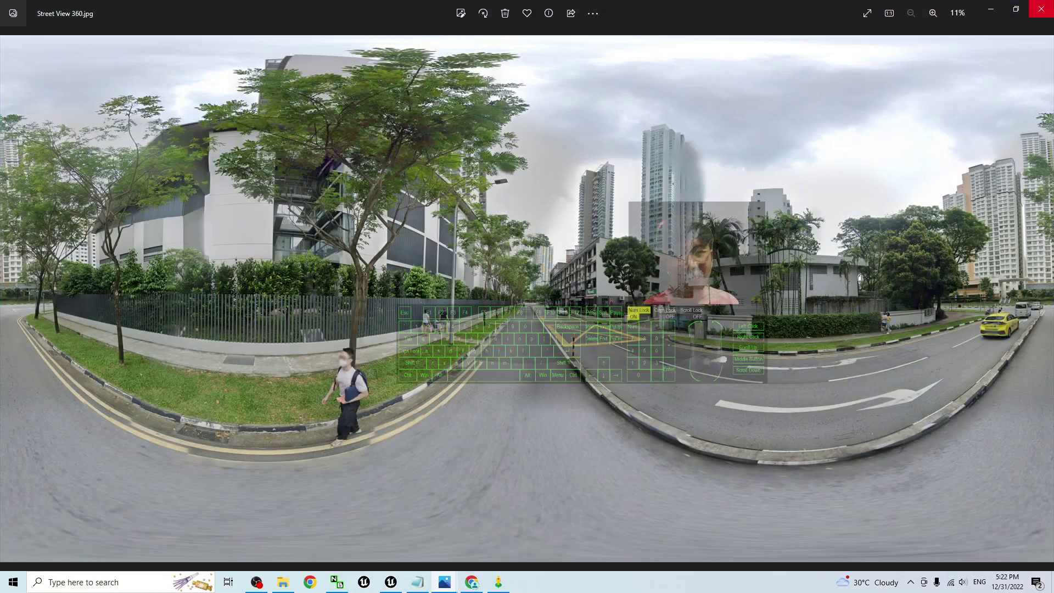
left_click(1041, 9)
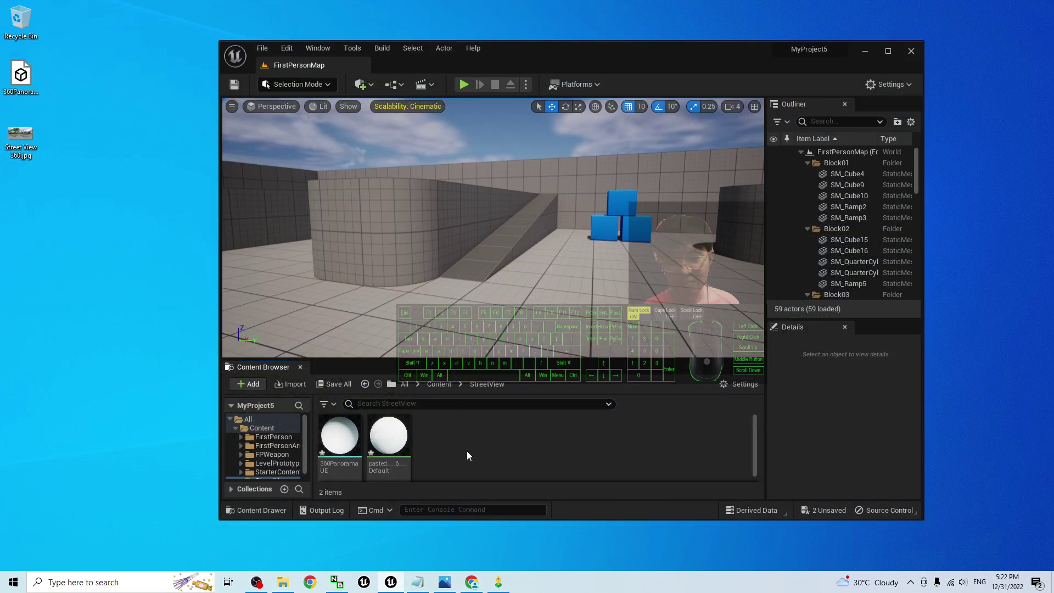
key("ctrl+v")
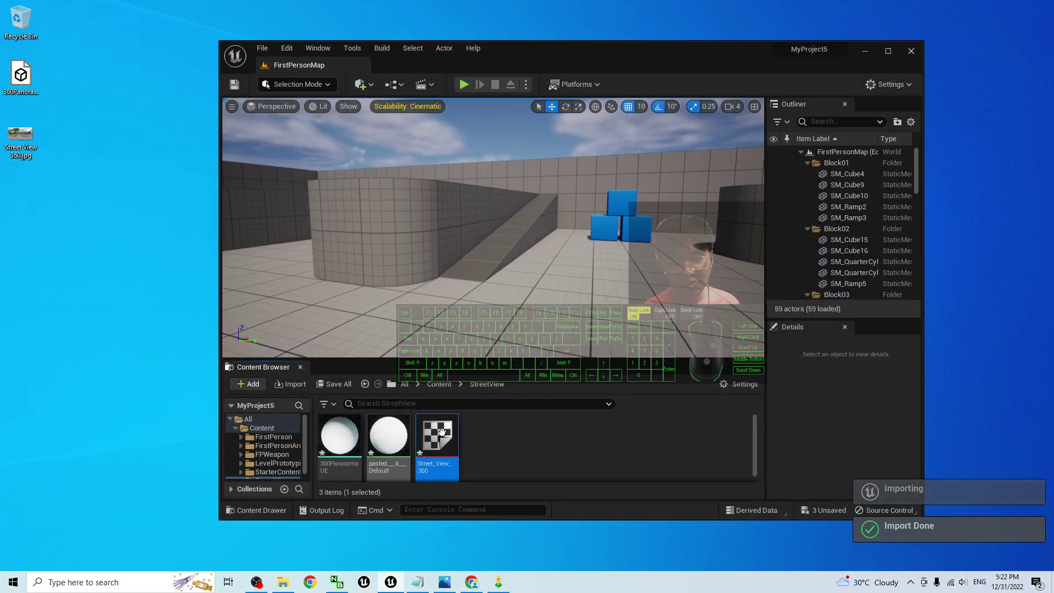
Step: Inspect the Street_View_360 texture in the texture editor, then return to a maximized editor
double_click(434, 437)
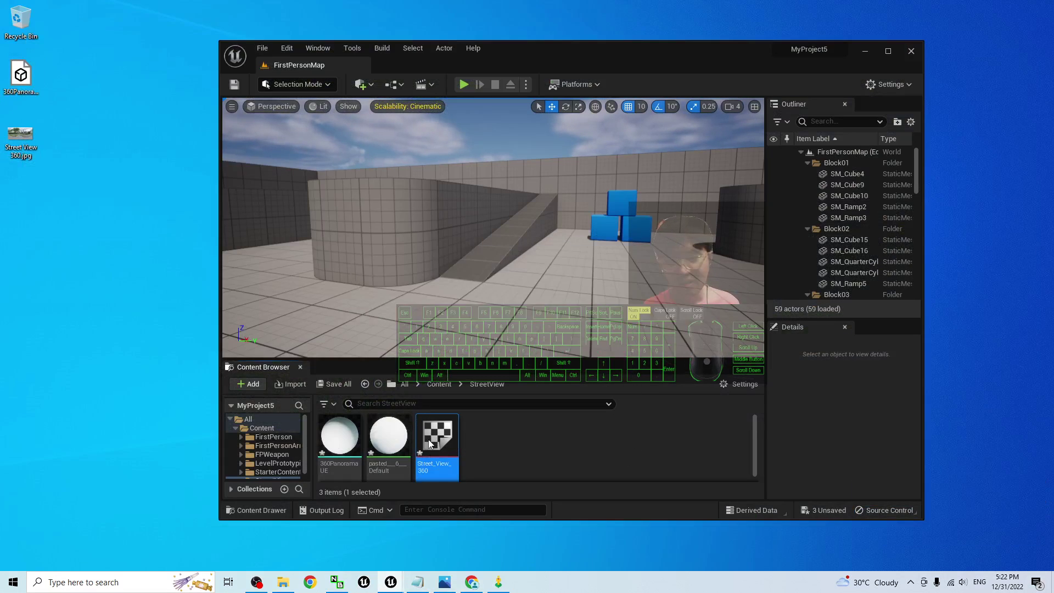
left_click(1045, 9)
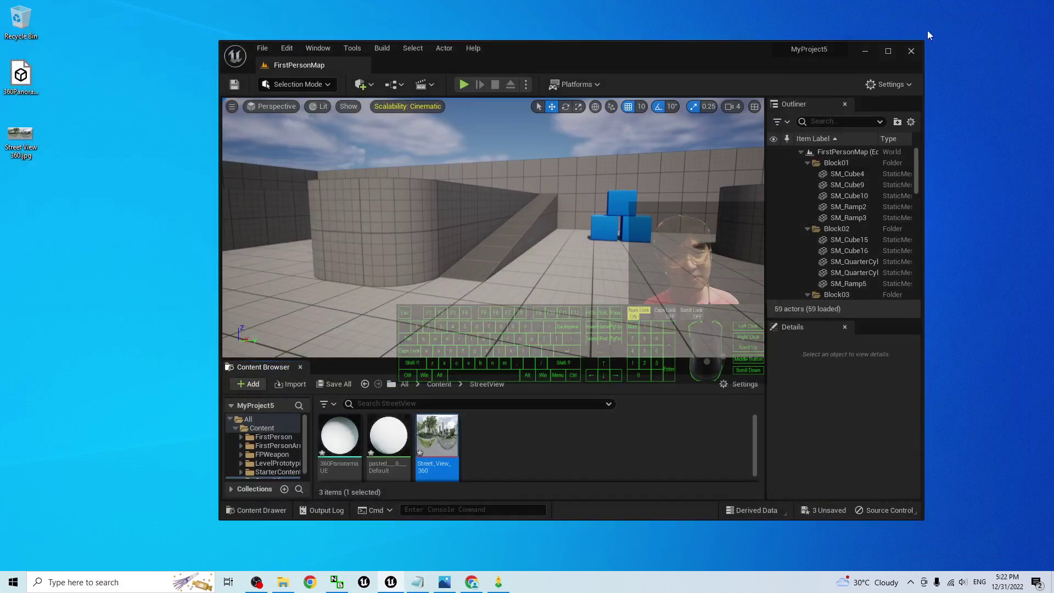
left_click(888, 51)
Step: Place the 360PanoramaUE dome in the level and drop Street_View_360 on it, creating Street_View_360_Mat
key("s")
right_click_drag(527, 266, 375, 393)
key("a")
key("s")
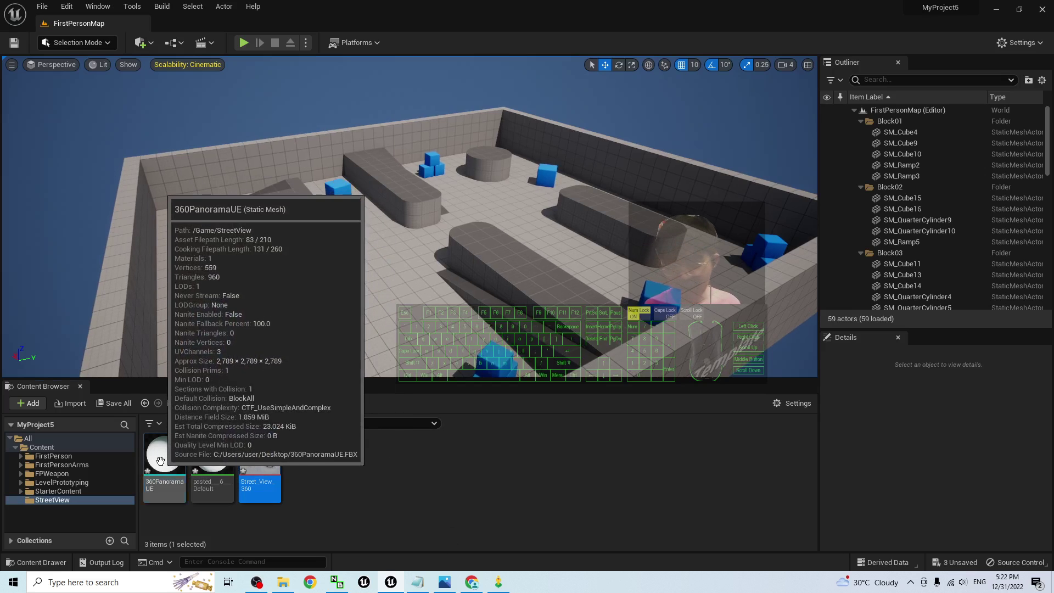
mouse_move(162, 457)
left_mouse_down()
mouse_move(411, 258)
mouse_move(454, 302)
mouse_move(435, 243)
left_mouse_up()
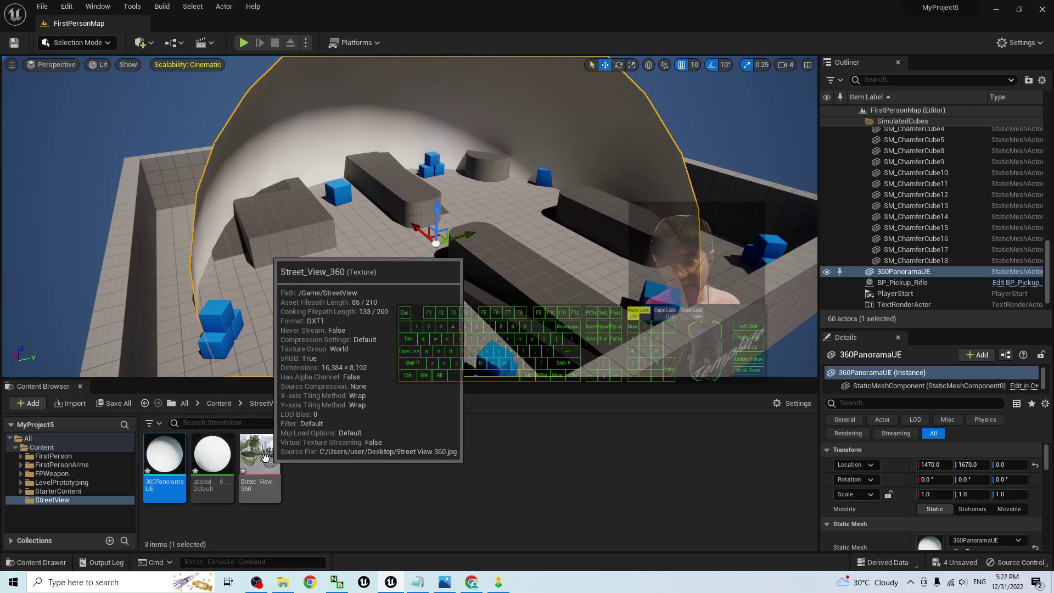
left_click_drag(260, 456, 516, 97)
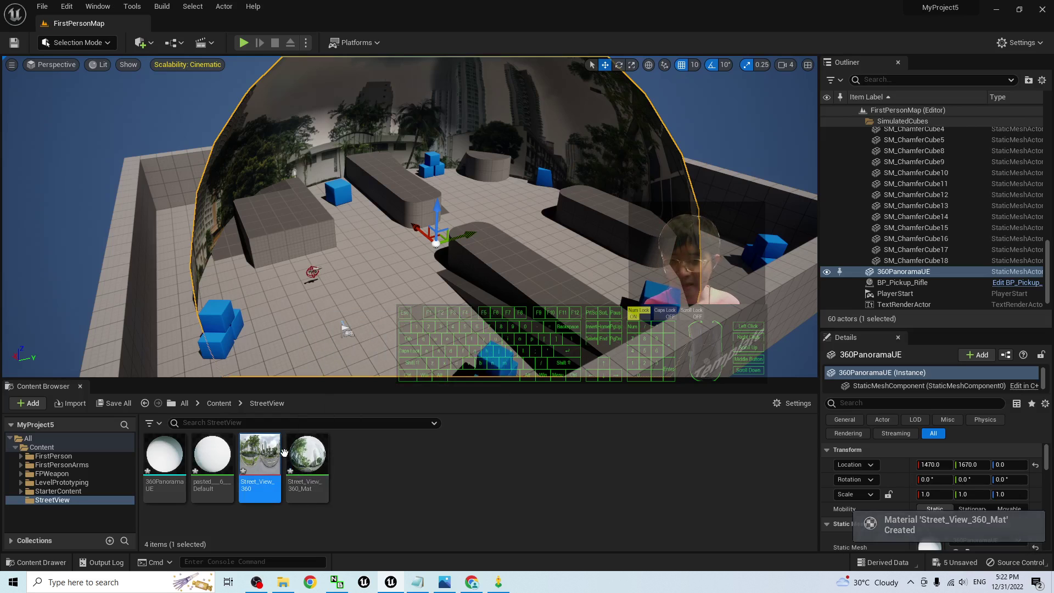
Step: Connect Street_View_360_Mat's texture RGB output to Emissive Color and save the material
left_click(309, 445)
double_click(309, 443)
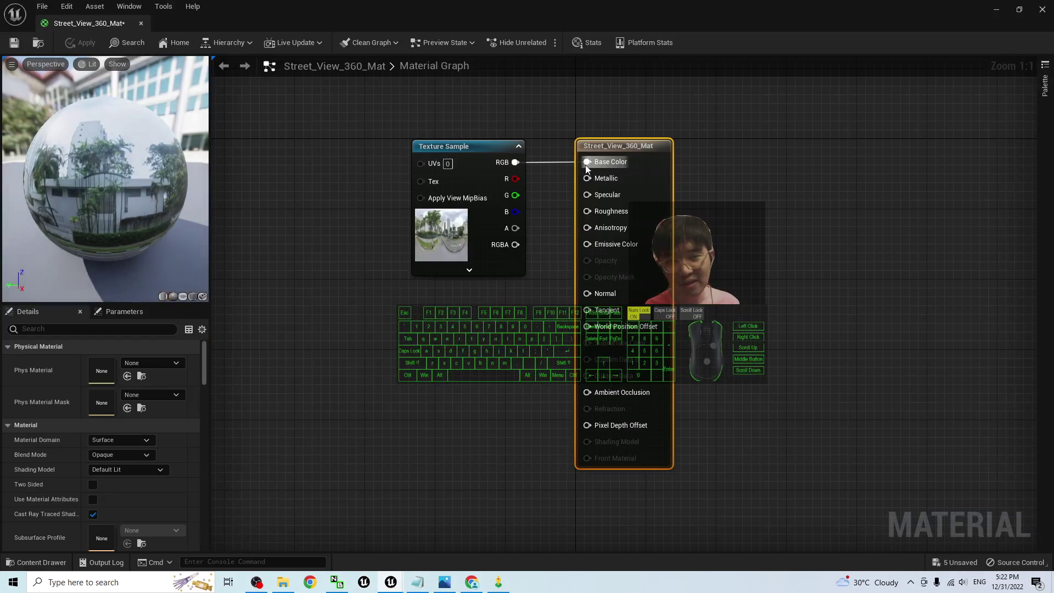
left_click_drag(587, 161, 588, 244)
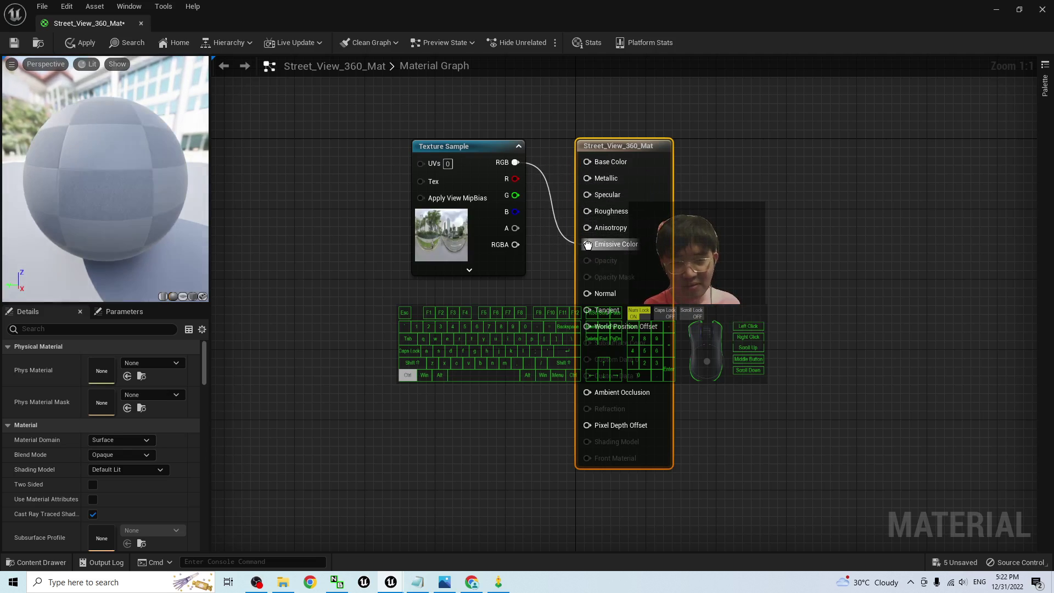
left_click(15, 45)
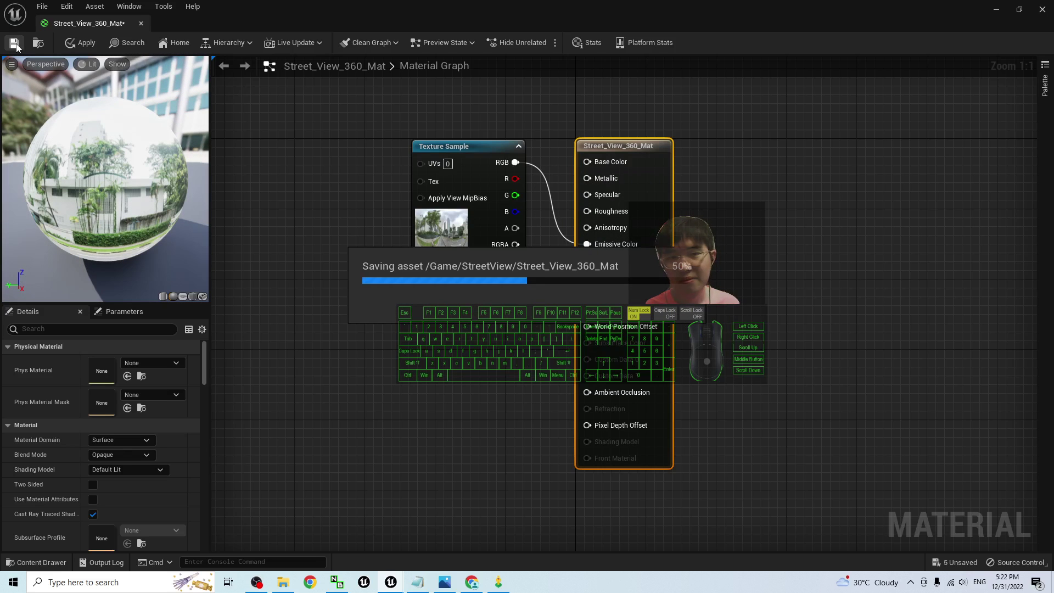
left_click(1043, 10)
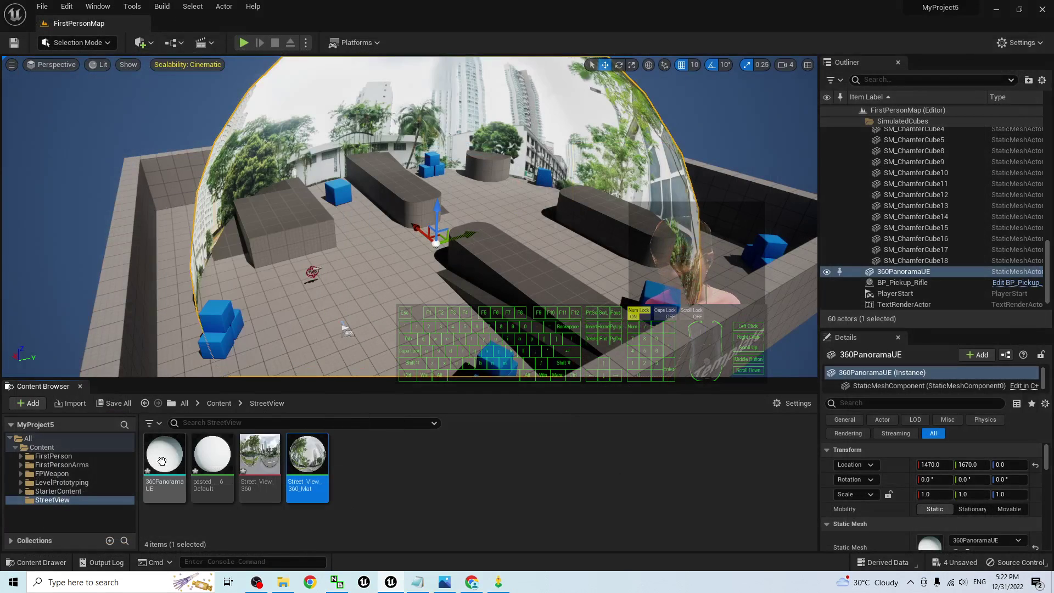
Step: Change the 360PanoramaUE static mesh's collision preset from BlockAll to NoCollision
mouse_move(170, 458)
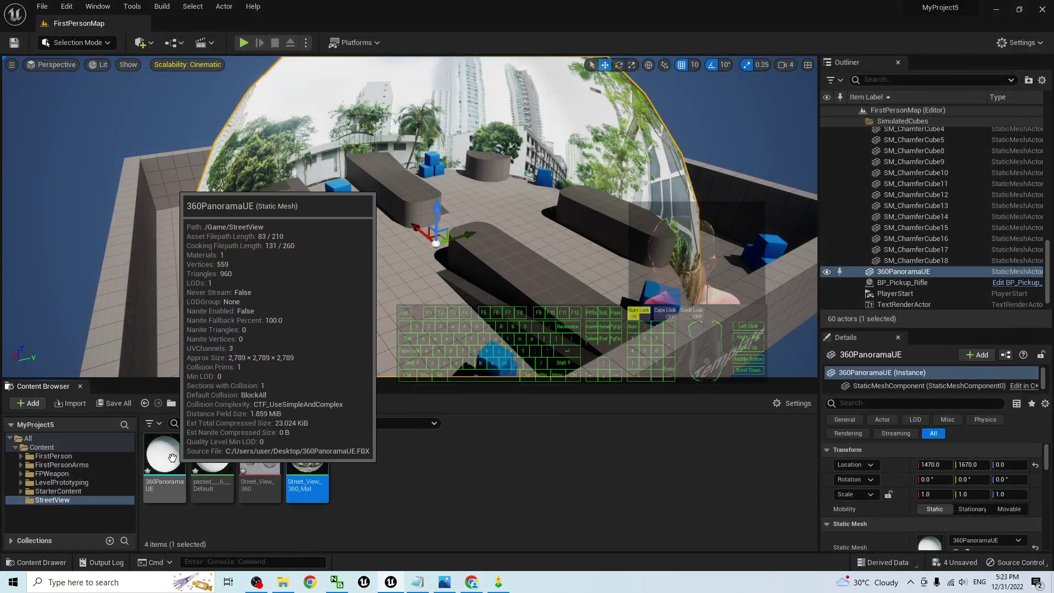
double_click(170, 458)
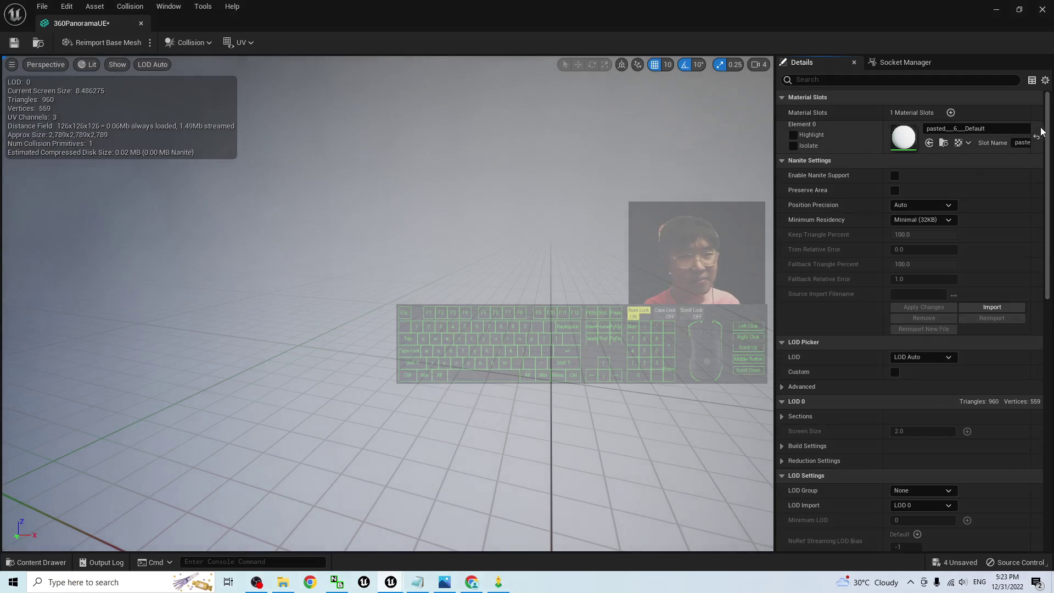
left_click_drag(1046, 131, 1020, 302)
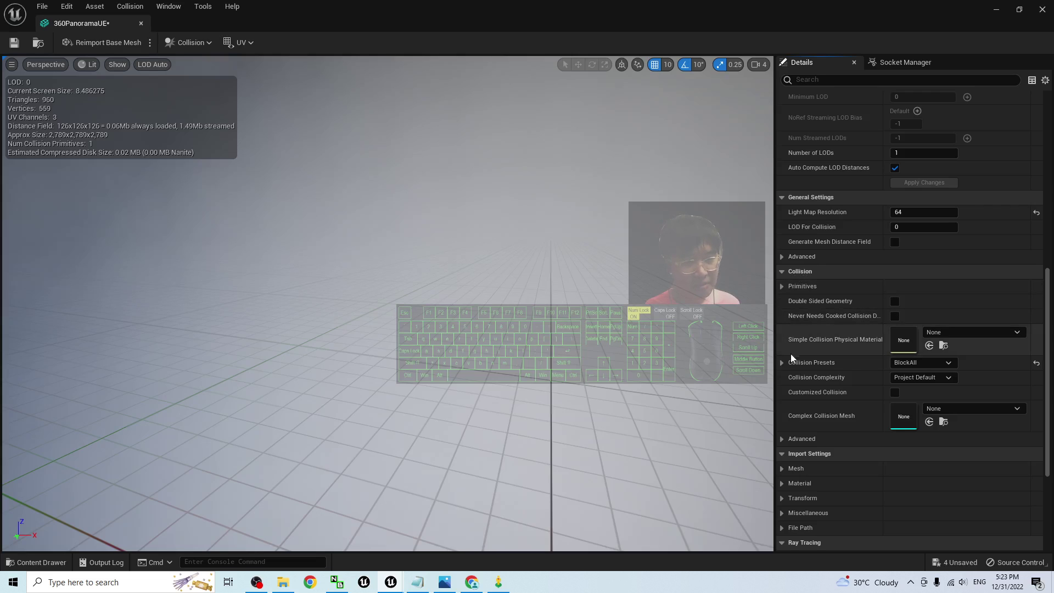
left_click(938, 365)
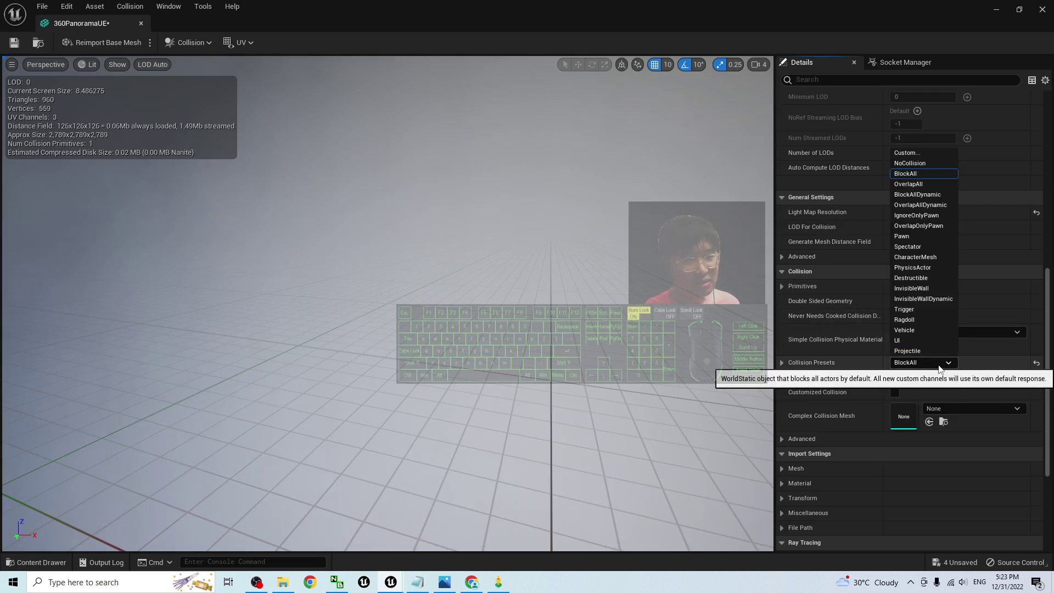
left_click(909, 163)
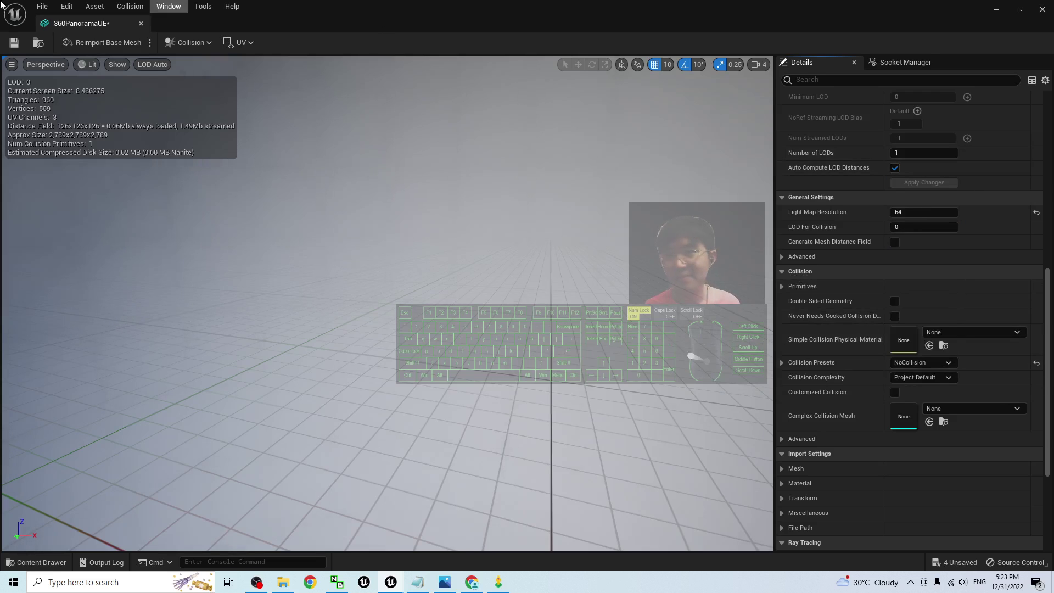
Step: Play-test the level inside the panorama sphere, then fly the editor camera out toward the sphere
left_click(1044, 9)
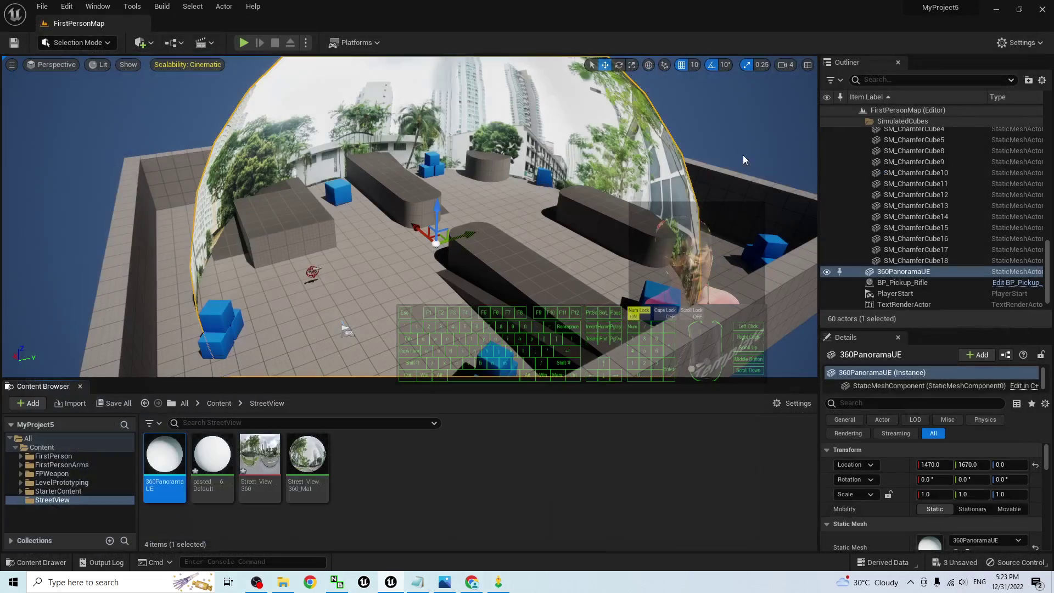
scroll(634, 198, "down", 2)
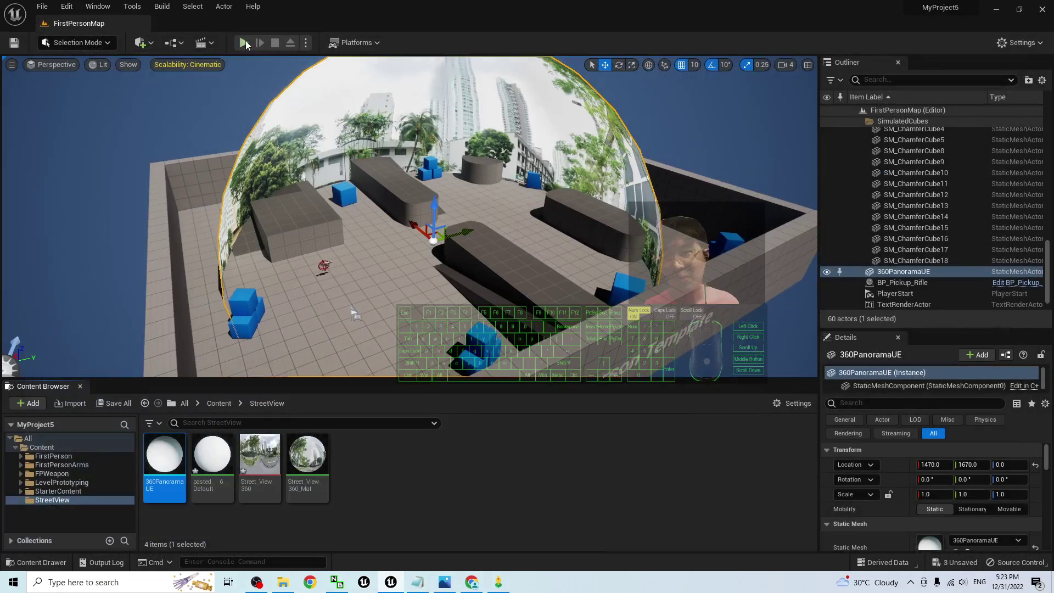
left_click(244, 43)
key("a")
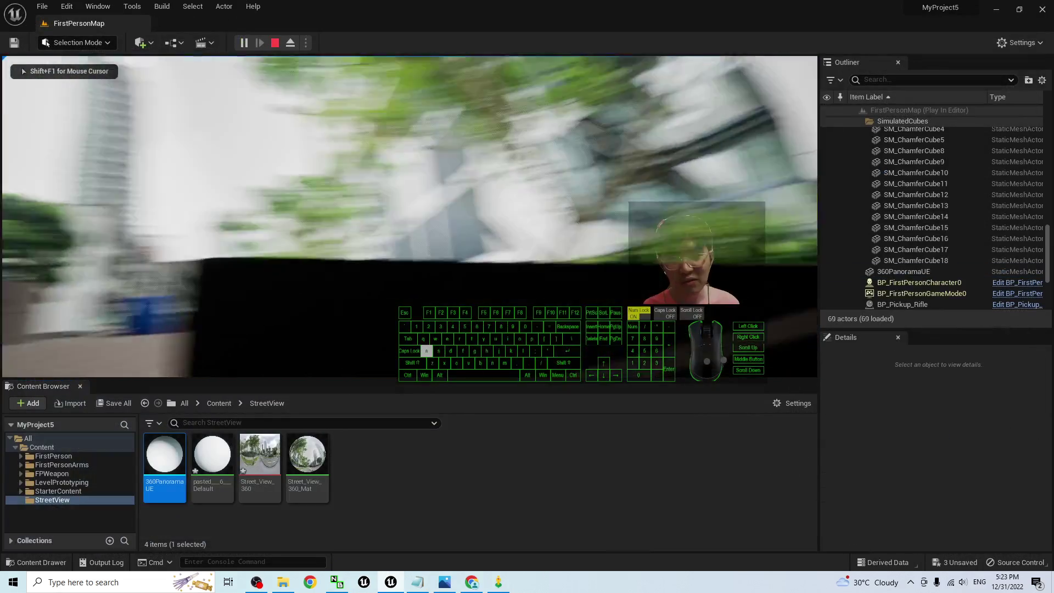
key("s")
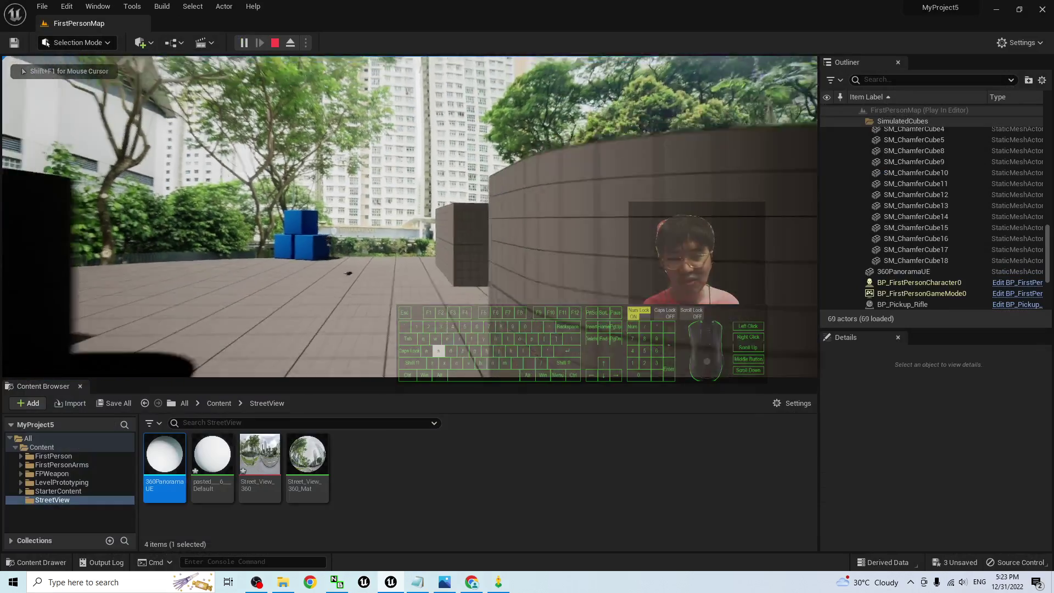
key("Escape")
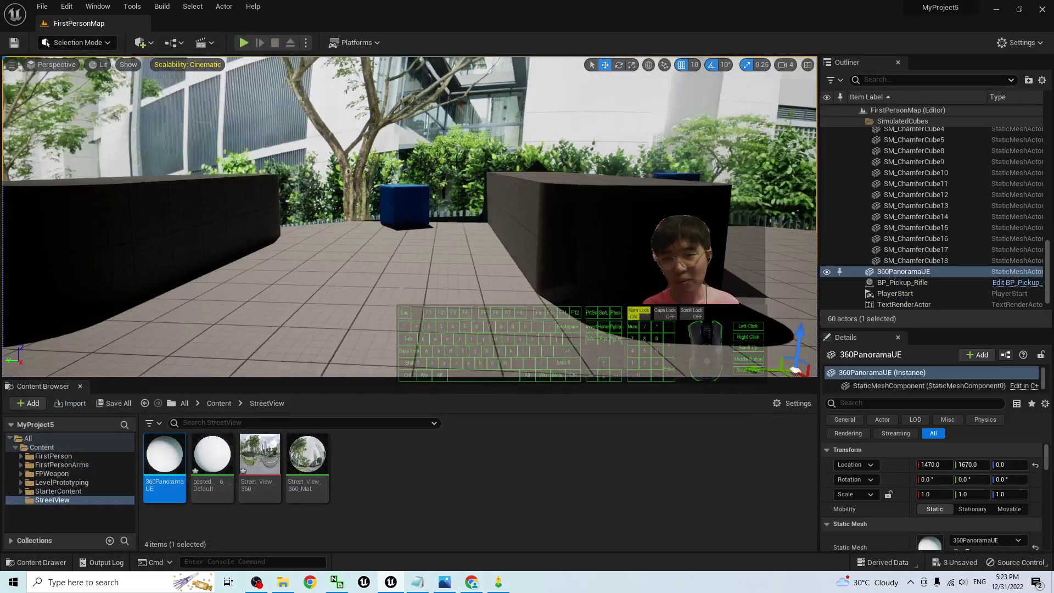
right_click_drag(409, 217, 555, 219)
key("w")
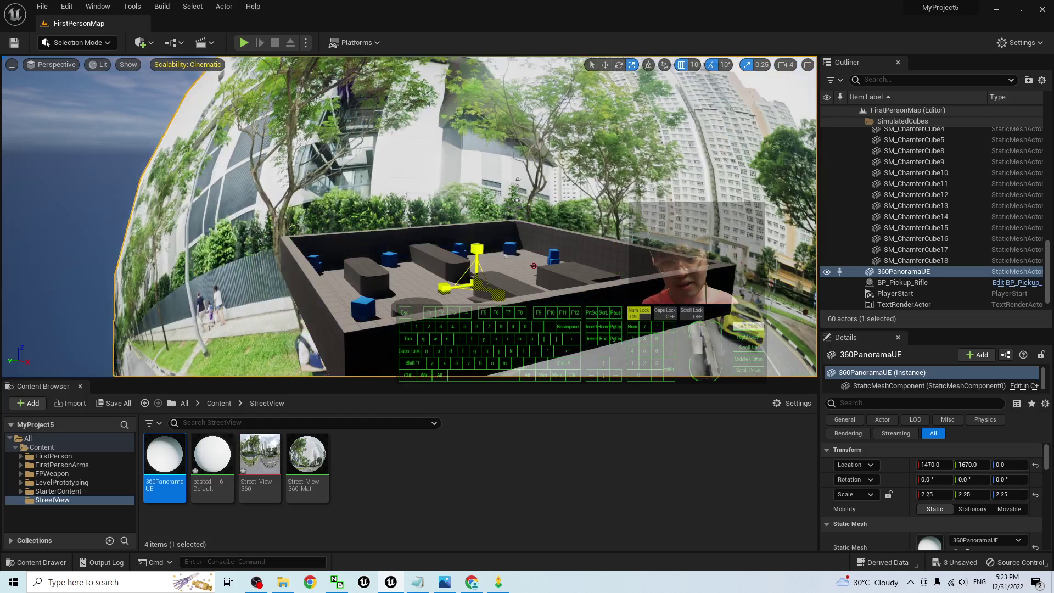
Step: Scale the panorama sphere to 3.0, then play-test by walking, jumping and firing projectiles
left_click_drag(517, 179, 517, 201)
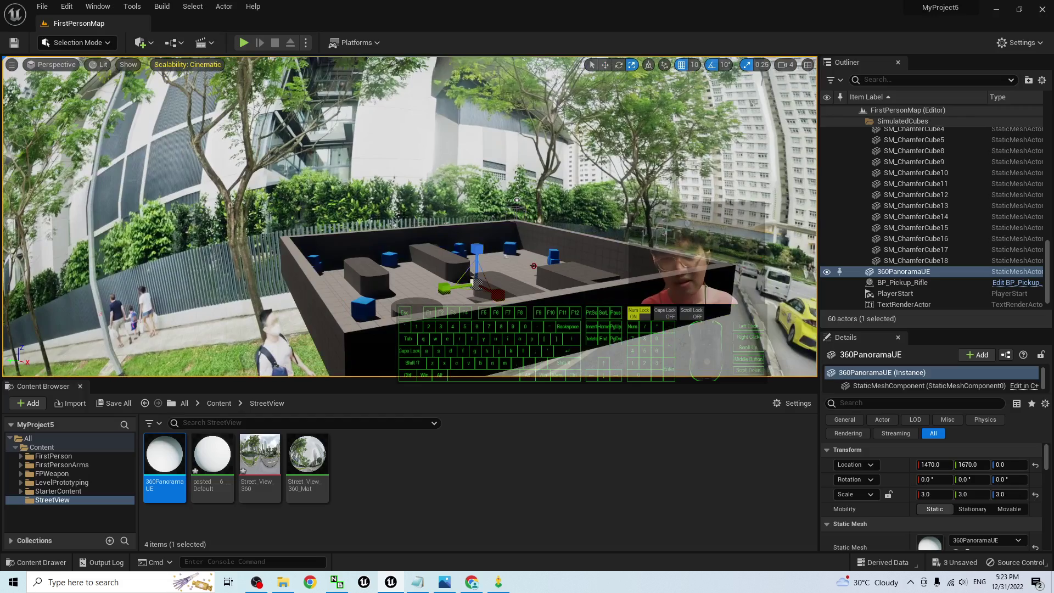
left_click(243, 43)
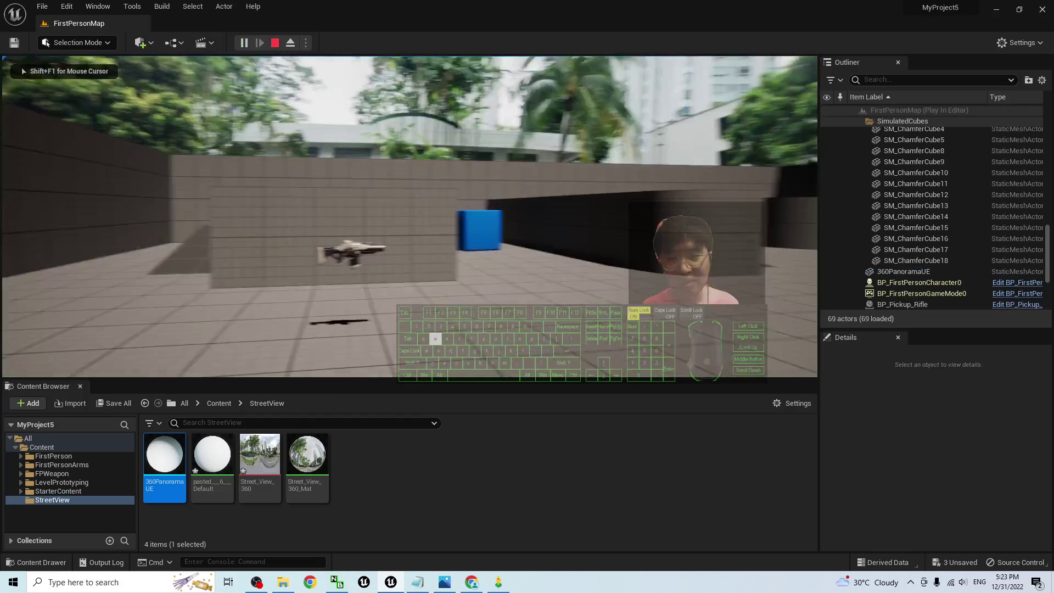
key("w")
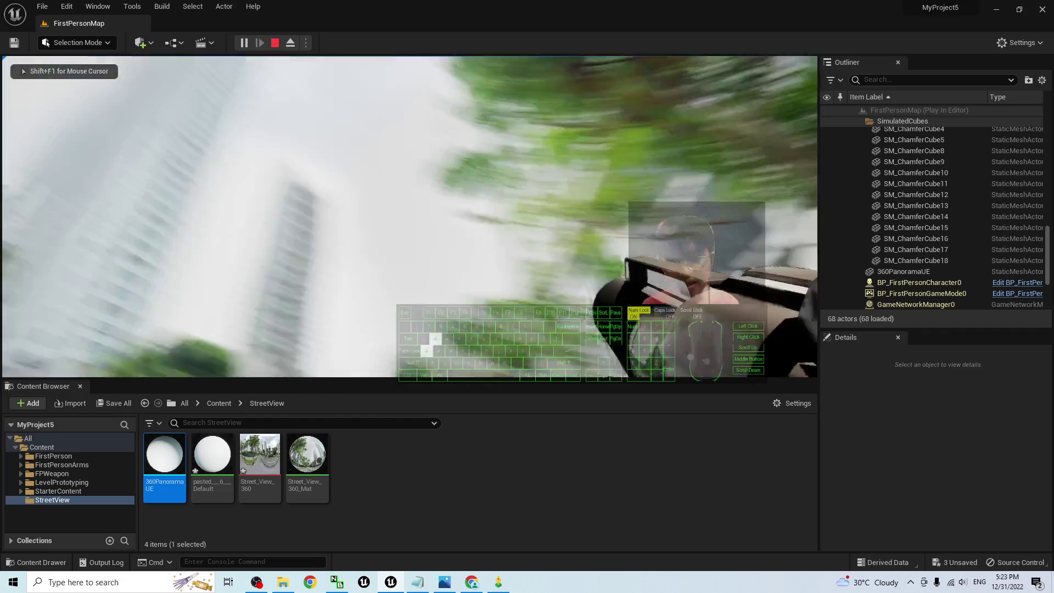
left_click(410, 216)
key("d")
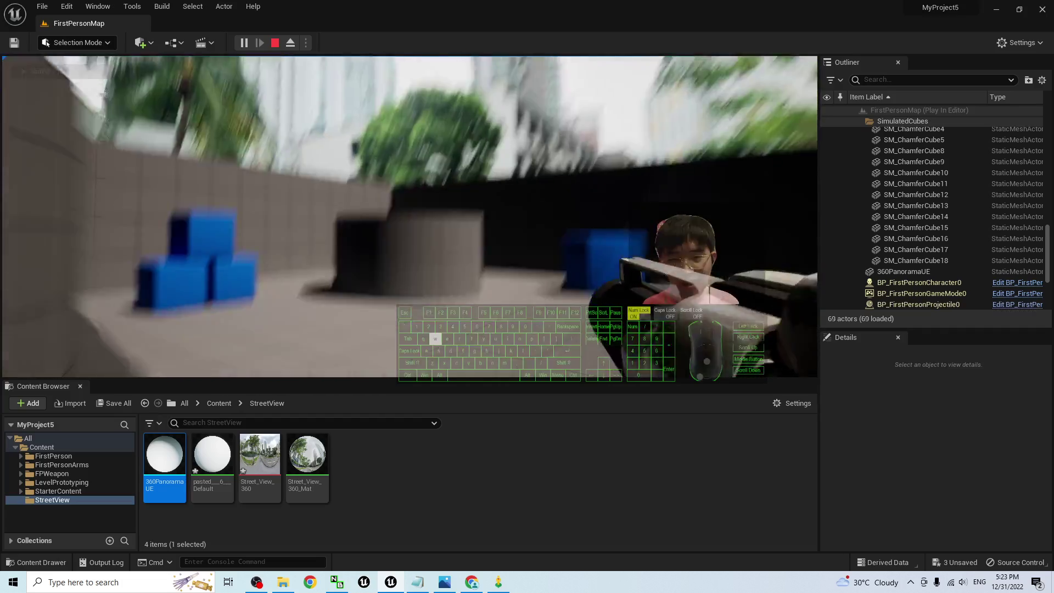
key("space")
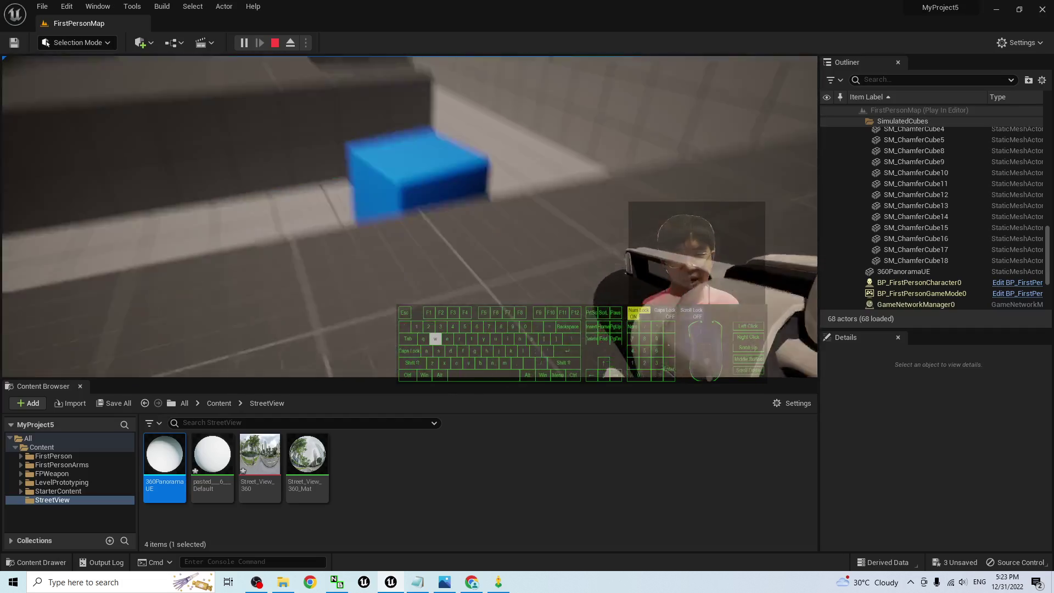
key("a")
key("s")
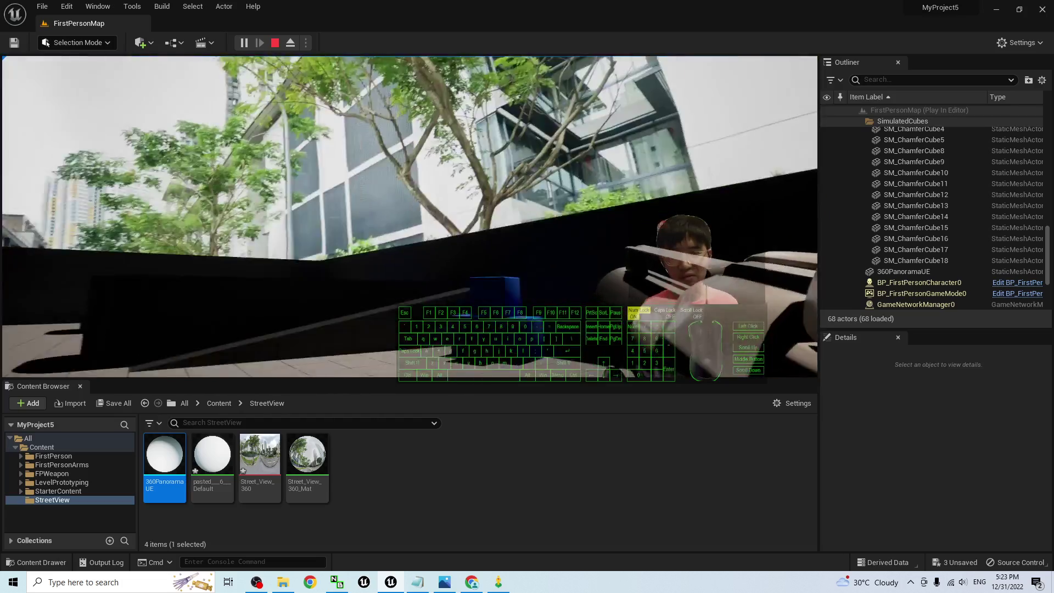
left_click(409, 216)
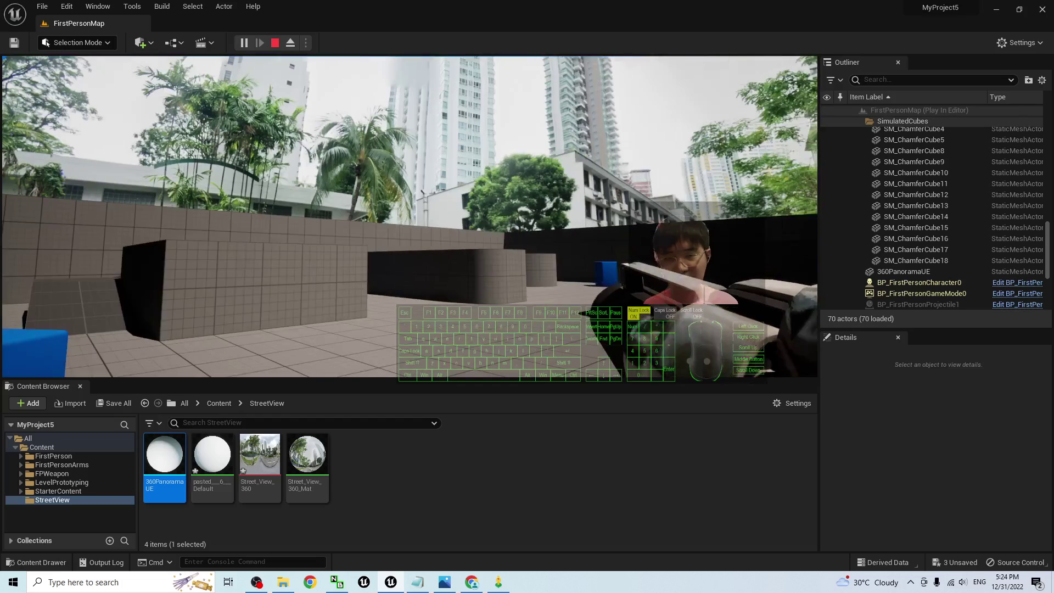
key("Escape")
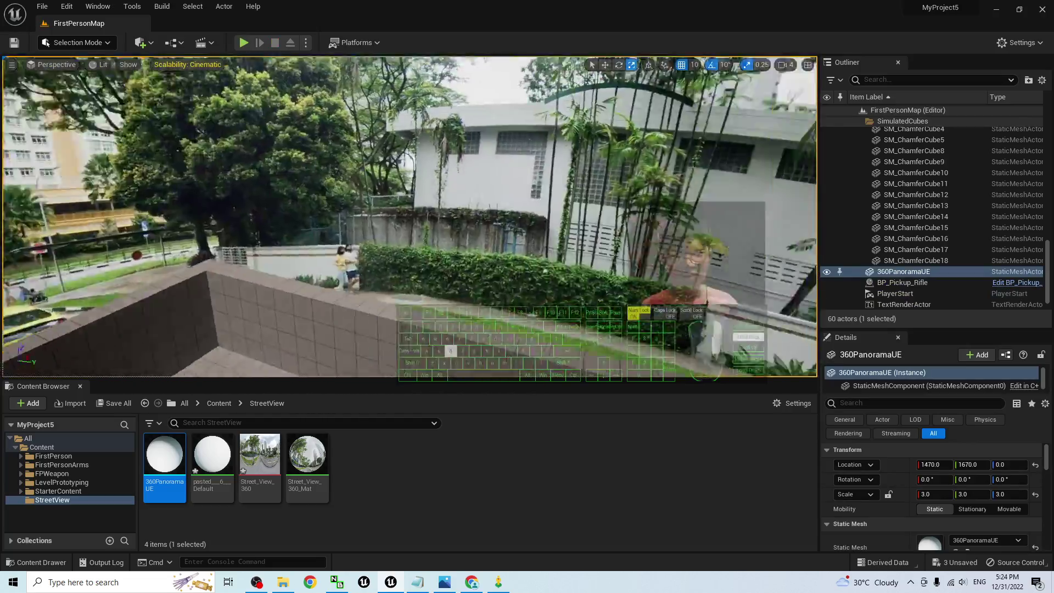
Step: Look around inside the panorama, then fly back outside the 3.0-scaled sphere to view the arena
right_click_drag(409, 217, 343, 220)
key("s")
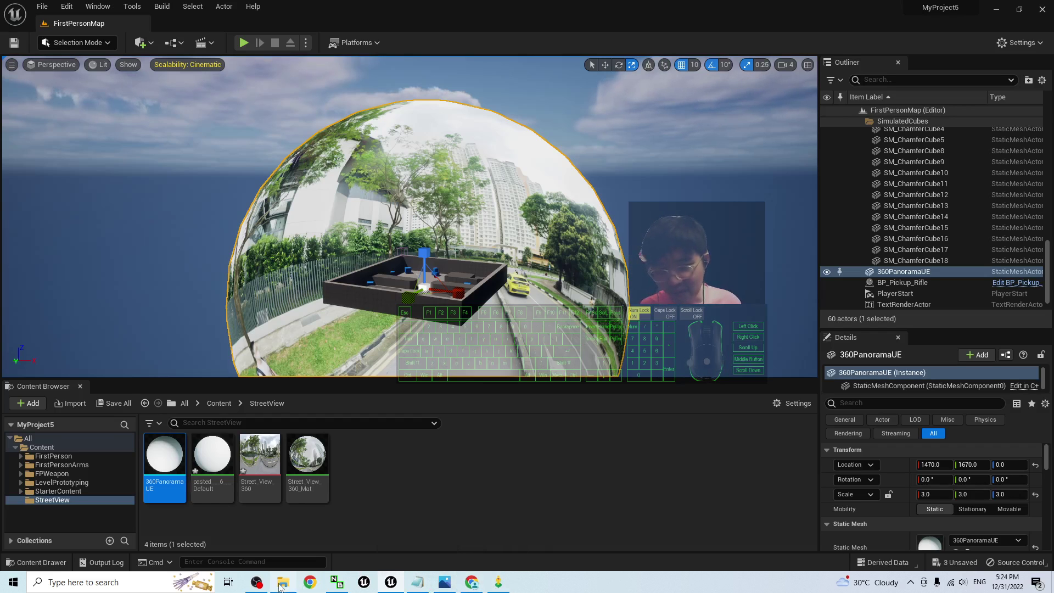
left_click(444, 581)
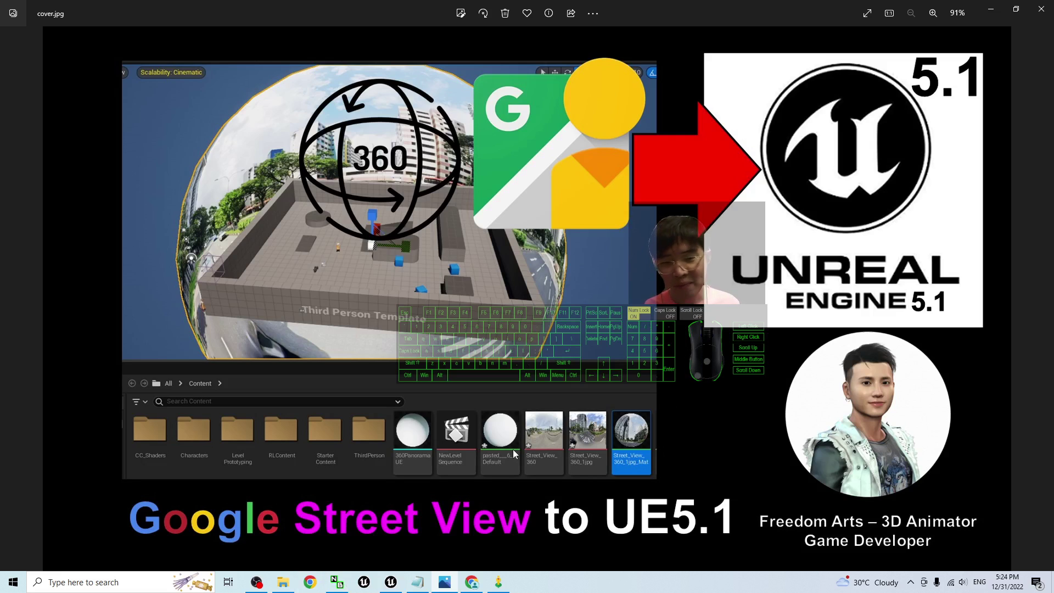
left_click(384, 584)
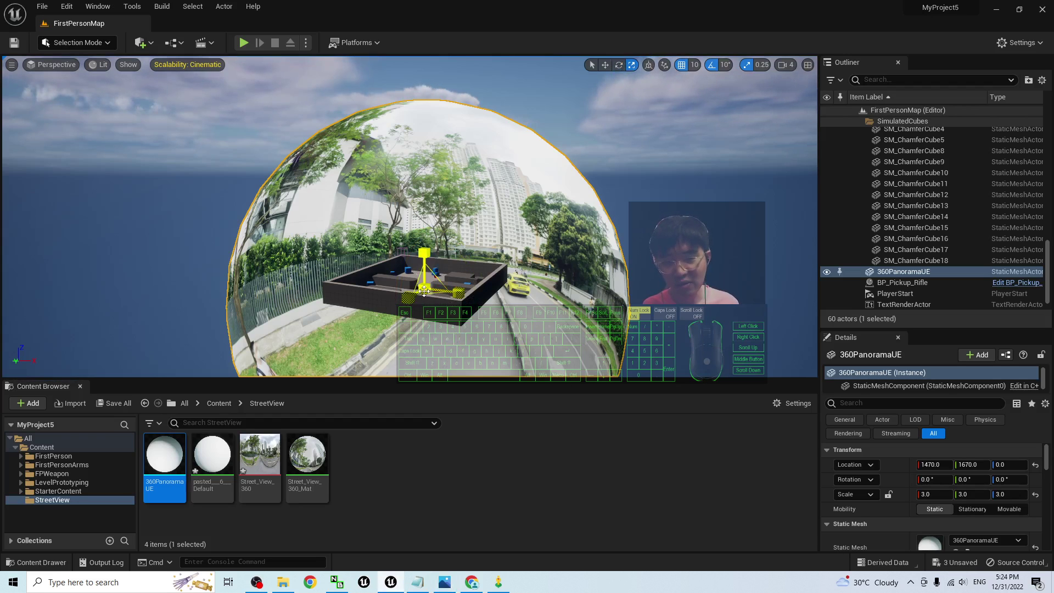
Step: Scale the 360PanoramaUE sphere to 2.0 and play-test, walking to the rifle and tiled wall
mouse_move(426, 289)
left_mouse_down()
mouse_move(426, 313)
mouse_move(425, 288)
left_mouse_up()
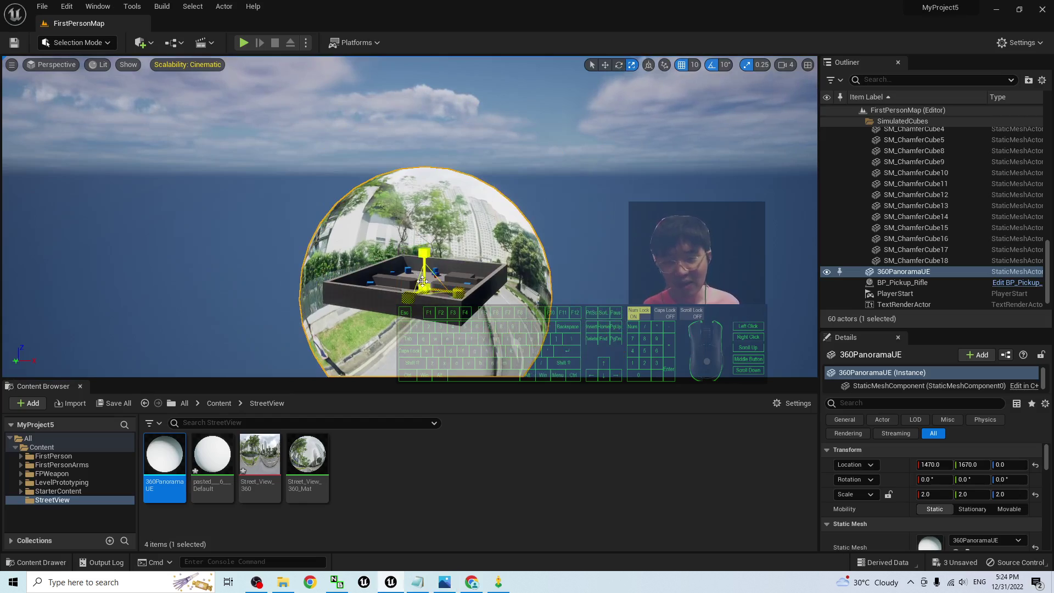
left_click(243, 42)
key("w")
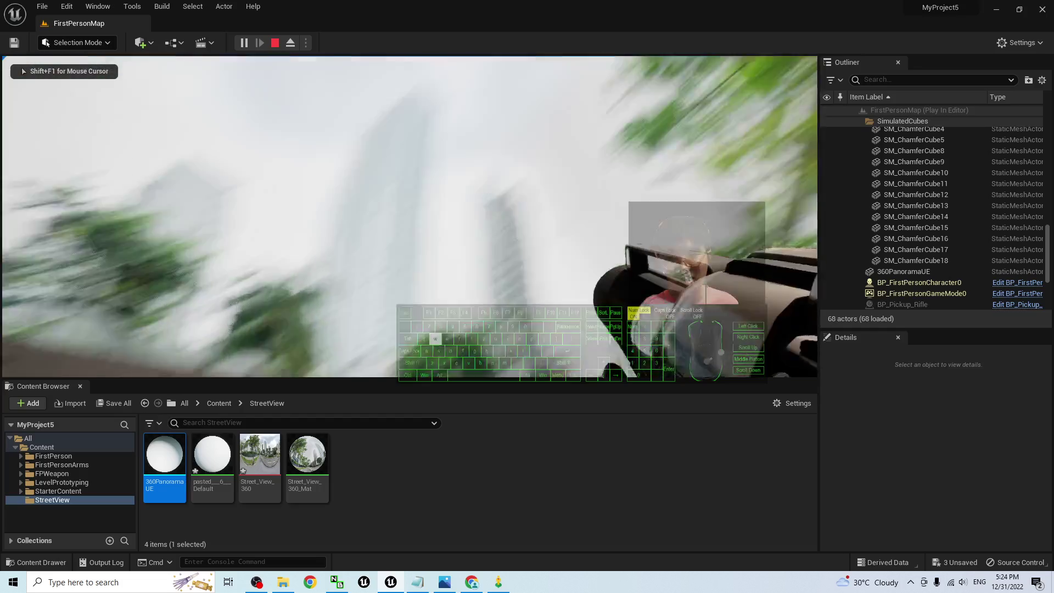
key("s")
key("w")
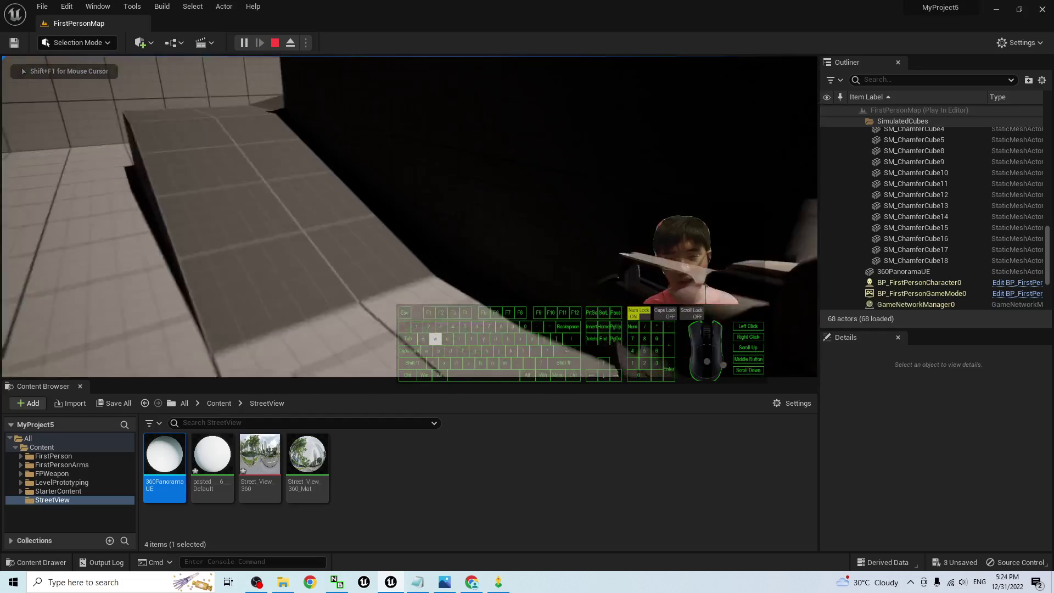
key("a")
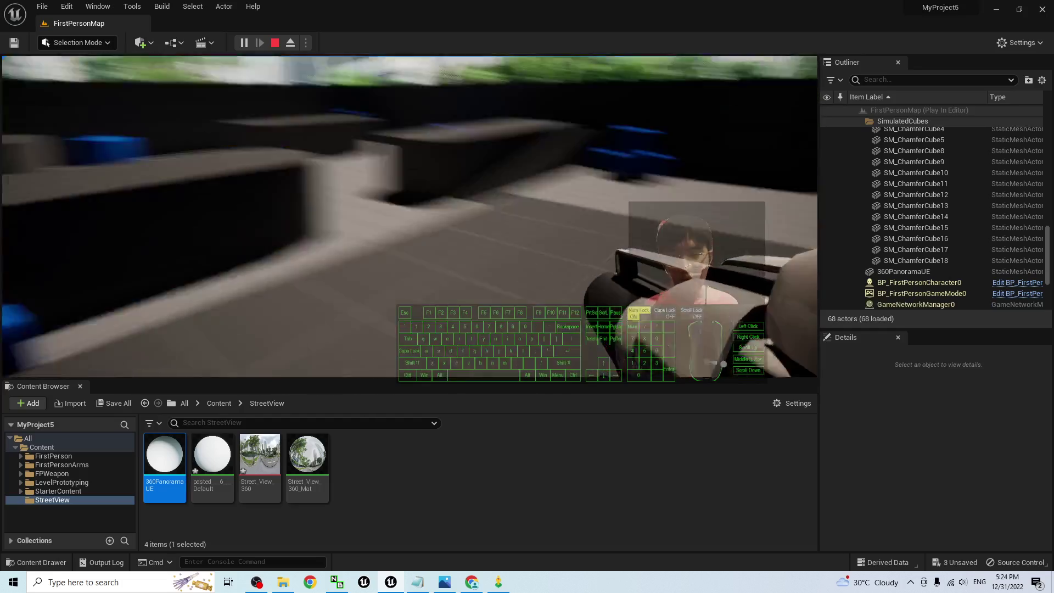